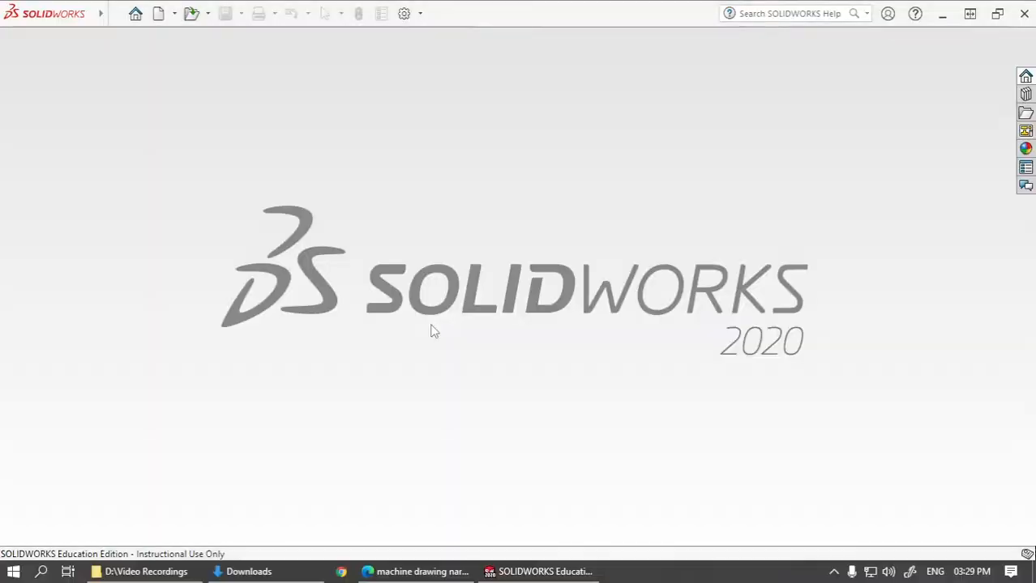
Create a new assembly and place the Base part at the assembly origin.
{"action": "left_click", "coordinate": [159, 15]}
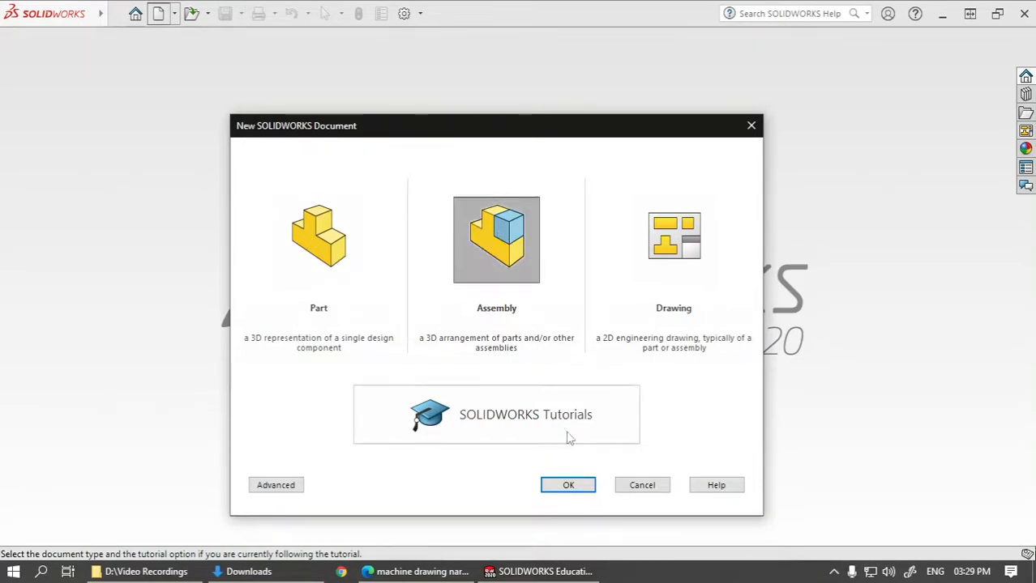
{"action": "left_click", "coordinate": [567, 485]}
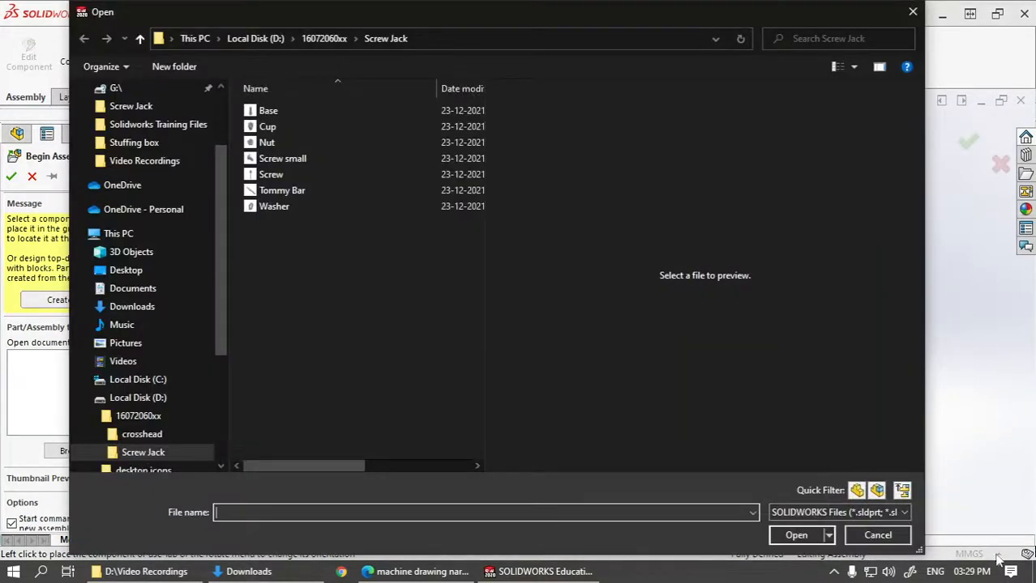
{"action": "left_click", "coordinate": [268, 111]}
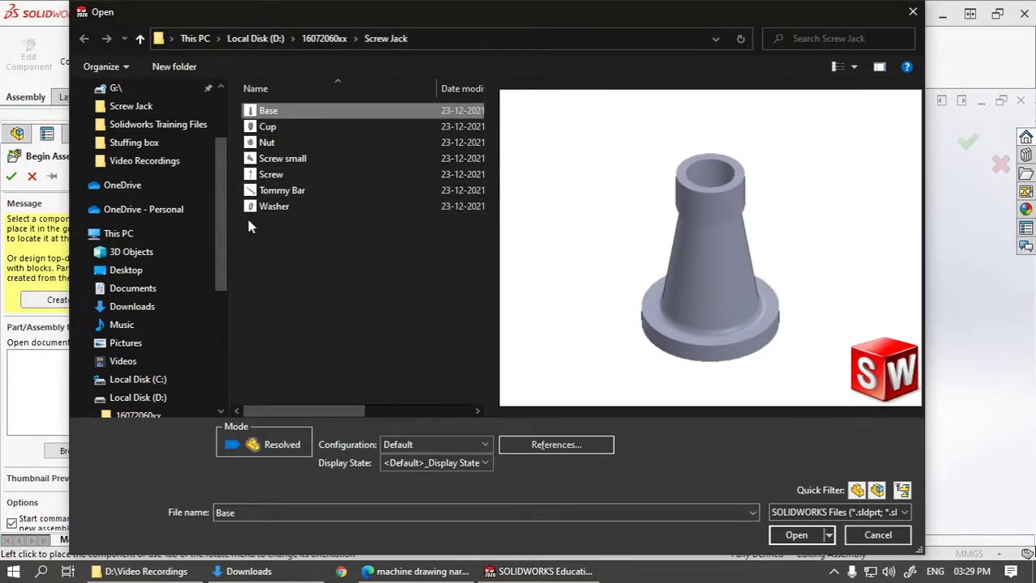
{"action": "left_click", "coordinate": [814, 538]}
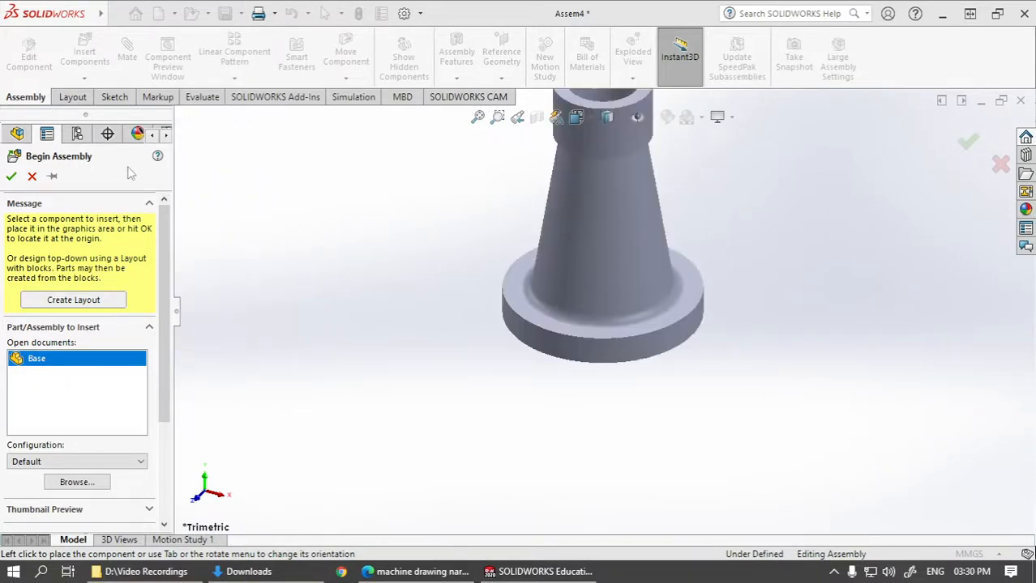
{"action": "left_click", "coordinate": [11, 177]}
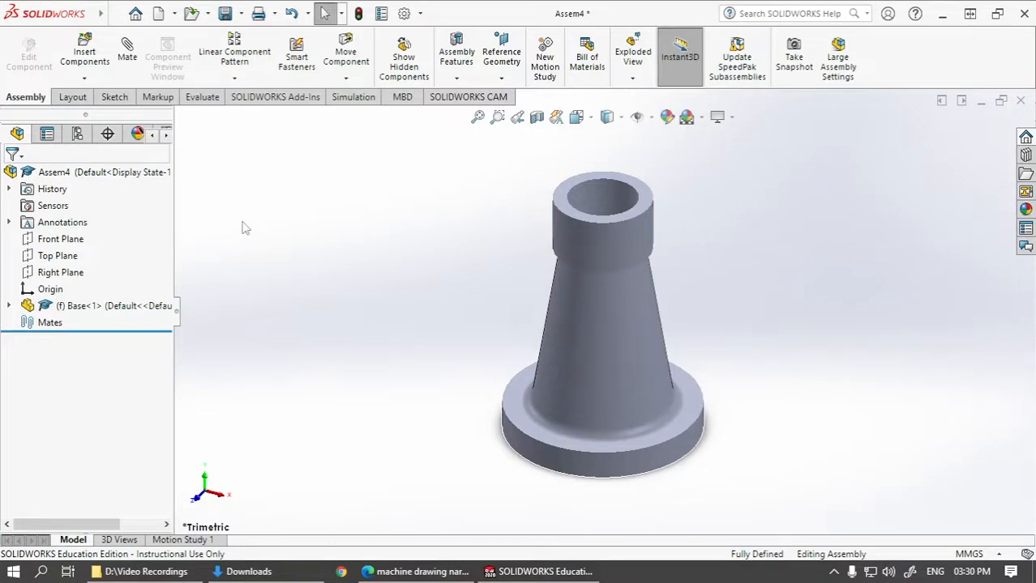
Examine where the assembly origin lies on the base, viewing the part from below and above.
{"action": "left_click", "coordinate": [51, 293]}
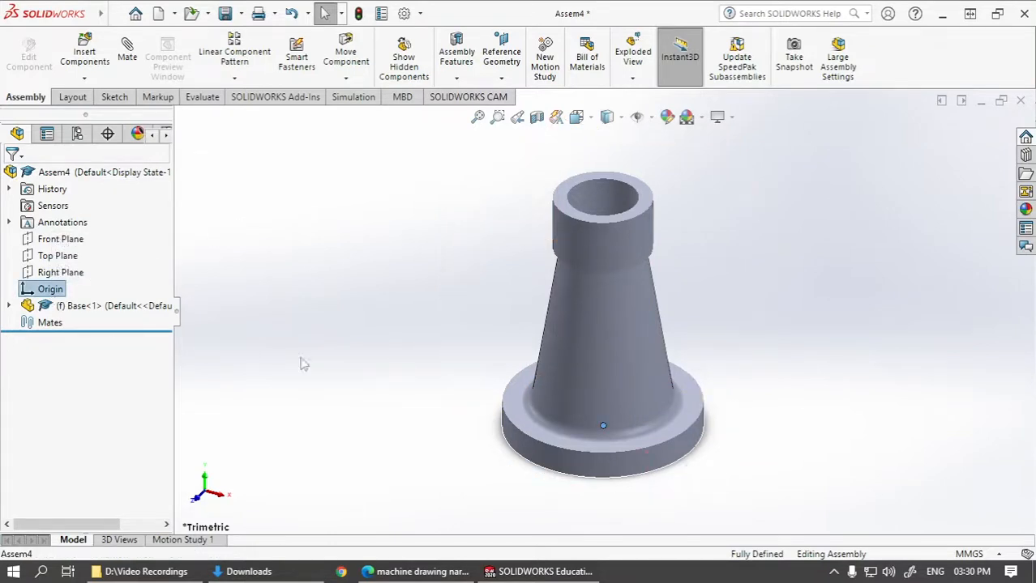
{"action": "middle_click_drag", "start_coordinate": [711, 424], "coordinate": [713, 326]}
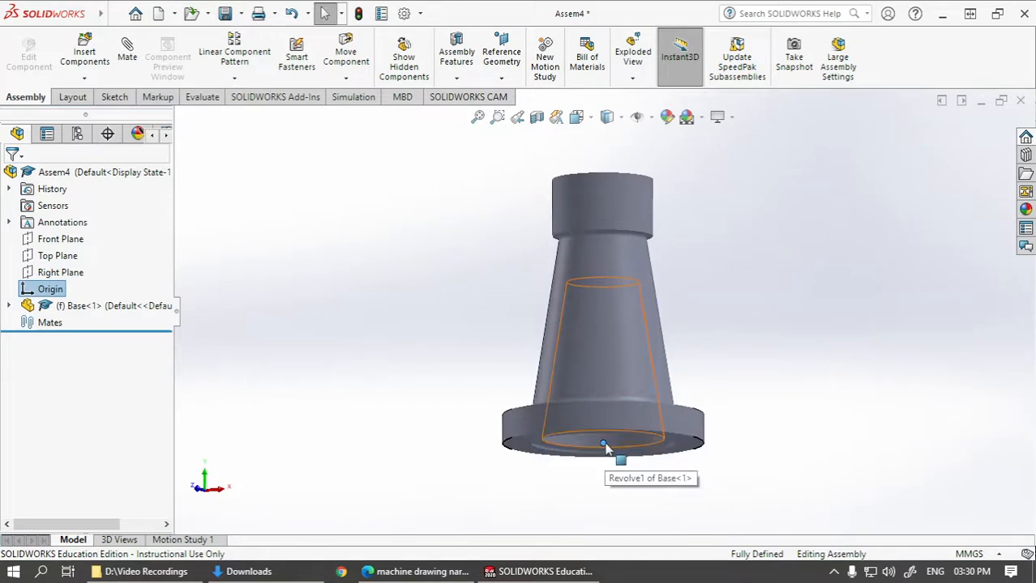
{"action": "middle_click_drag", "start_coordinate": [730, 282], "coordinate": [716, 393]}
{"action": "left_click", "coordinate": [734, 382]}
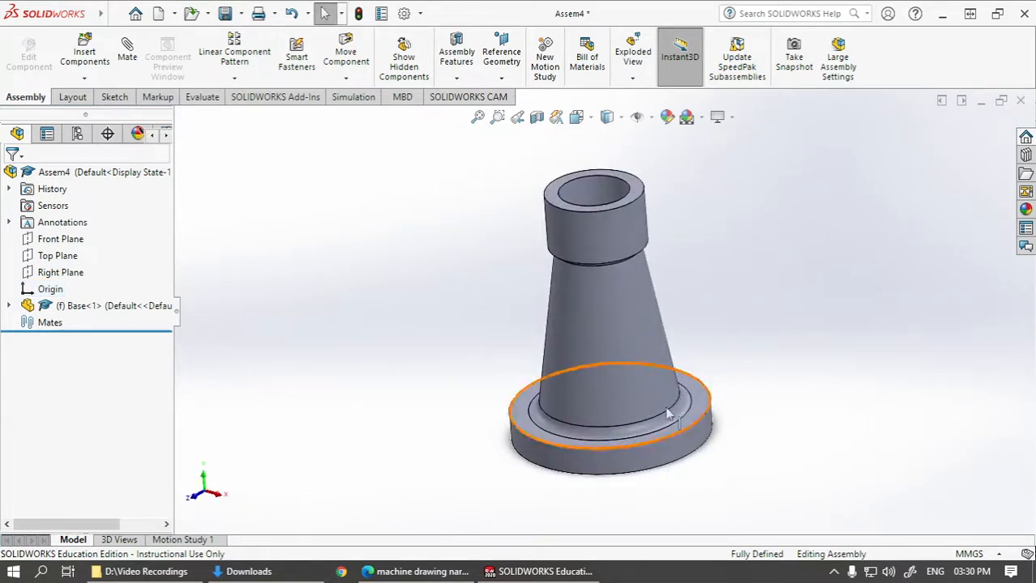
{"action": "scroll", "coordinate": [580, 484], "scroll_direction": "down", "scroll_amount": 3}
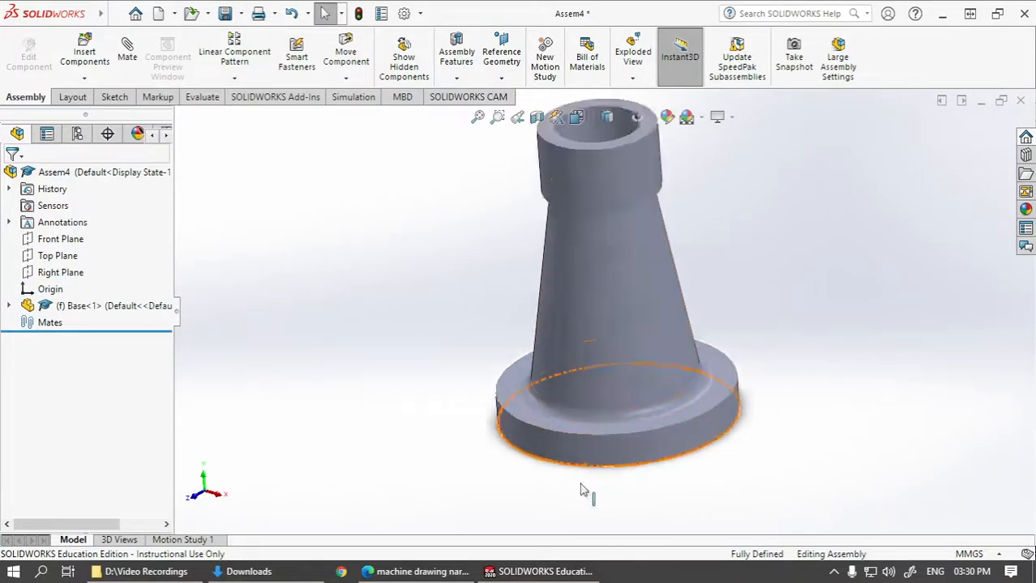
{"action": "scroll", "coordinate": [580, 484], "scroll_direction": "up", "scroll_amount": 5}
{"action": "scroll", "coordinate": [657, 170], "scroll_direction": "down", "scroll_amount": 3}
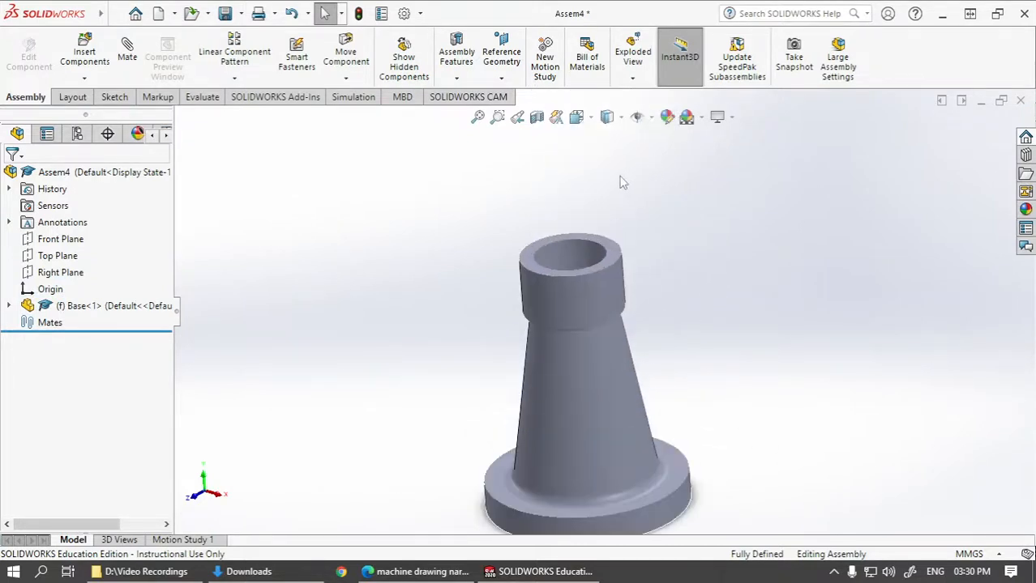
{"action": "scroll", "coordinate": [578, 422], "scroll_direction": "up", "scroll_amount": 2}
{"action": "scroll", "coordinate": [578, 271], "scroll_direction": "up", "scroll_amount": 2}
{"action": "scroll", "coordinate": [580, 259], "scroll_direction": "down", "scroll_amount": 1}
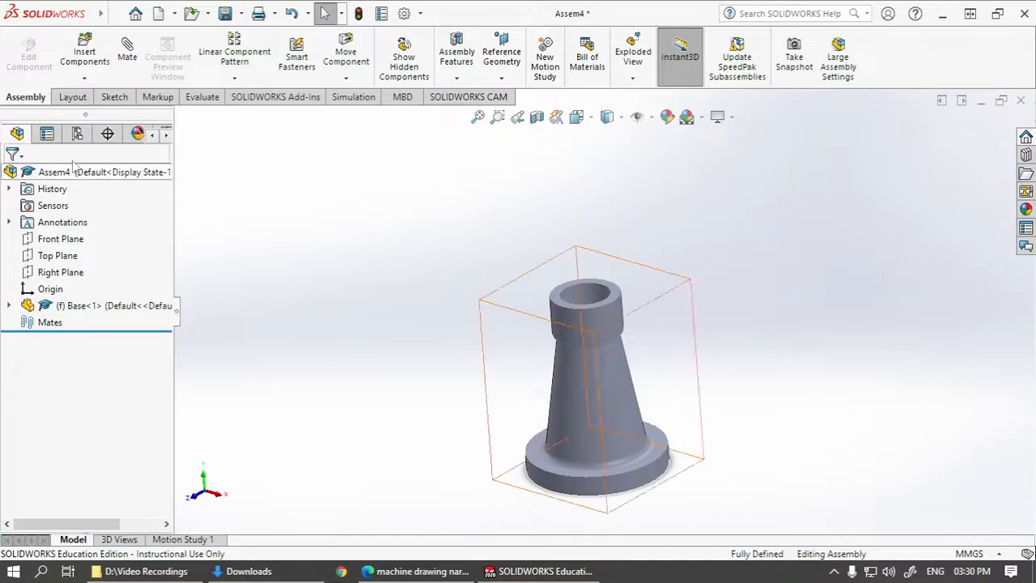
Insert the Cup, Nut, Screw, Screw small, Tommy Bar and Washer parts, placing each in free space around the base.
{"action": "left_click", "coordinate": [86, 55]}
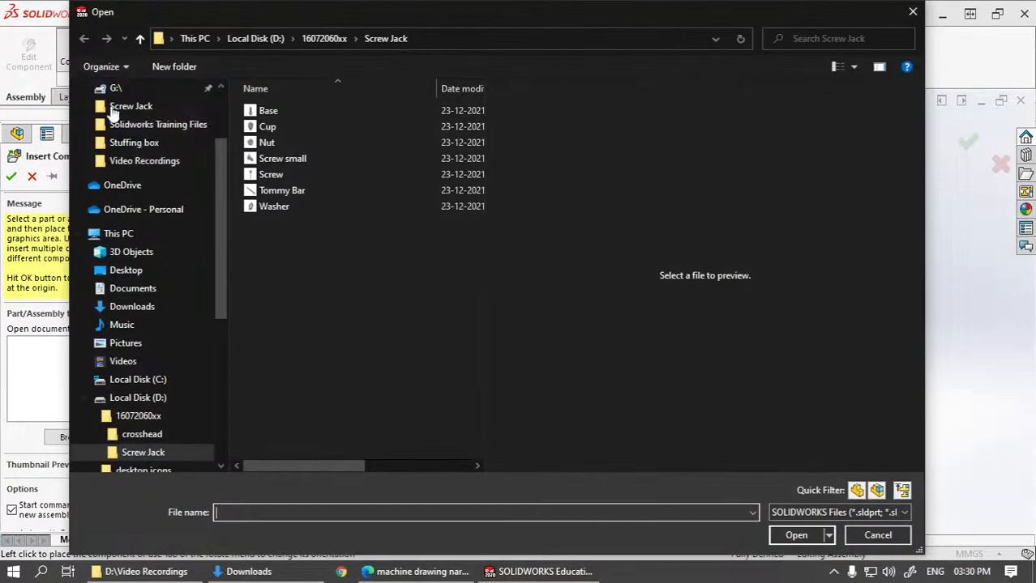
{"action": "left_click_drag", "start_coordinate": [316, 280], "coordinate": [248, 120]}
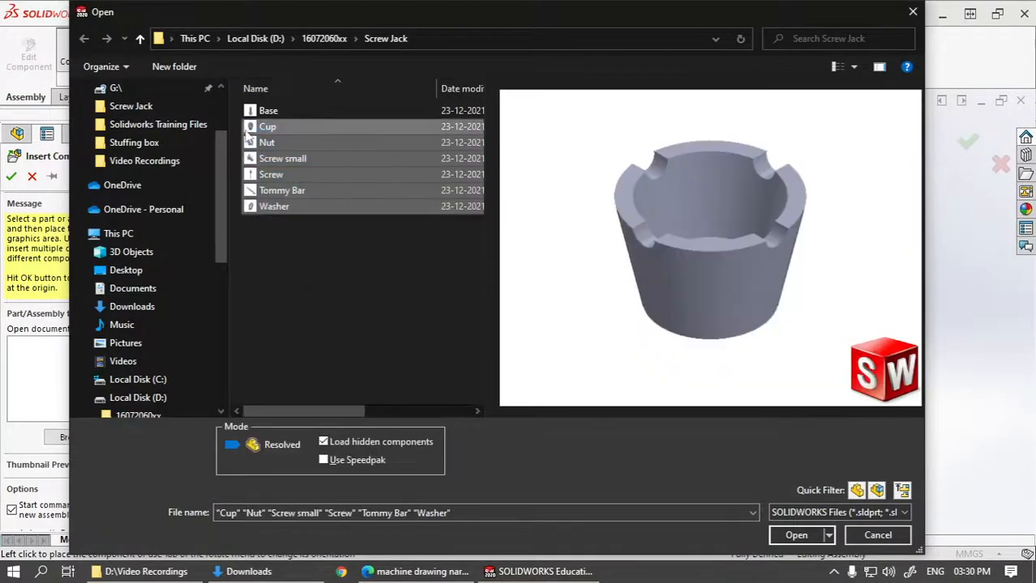
{"action": "left_click", "coordinate": [799, 537]}
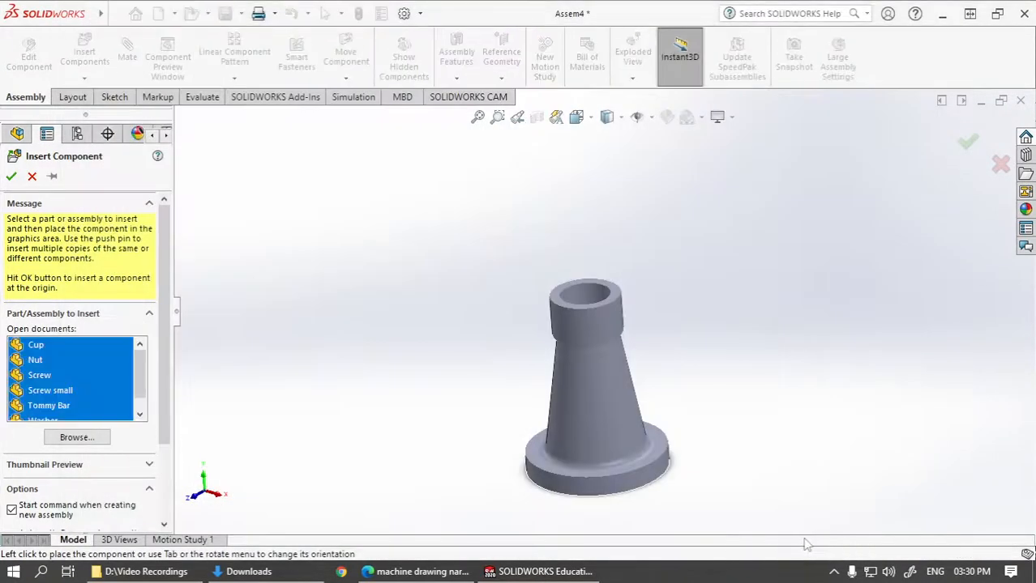
{"action": "left_click", "coordinate": [306, 241]}
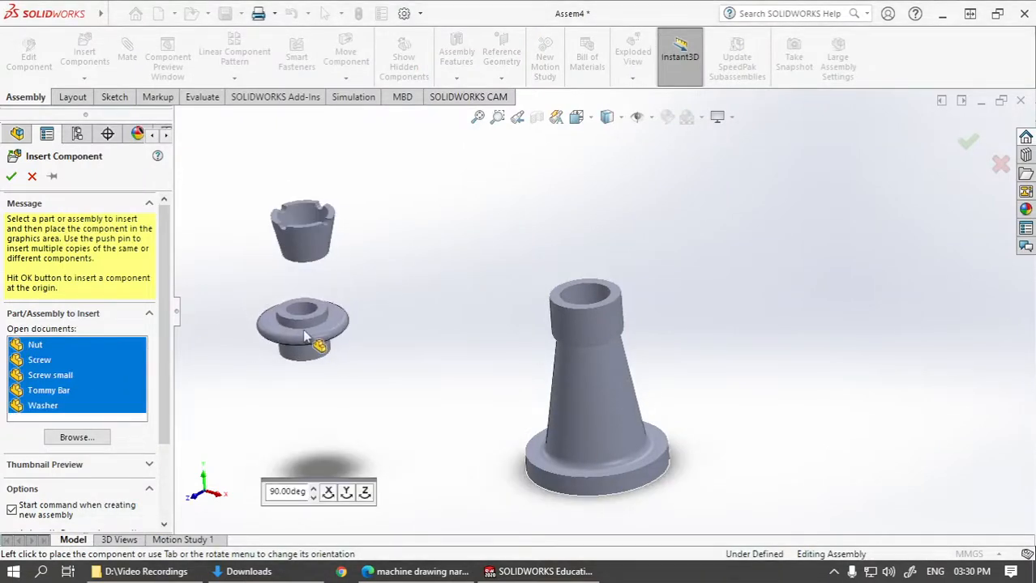
{"action": "left_click", "coordinate": [304, 326]}
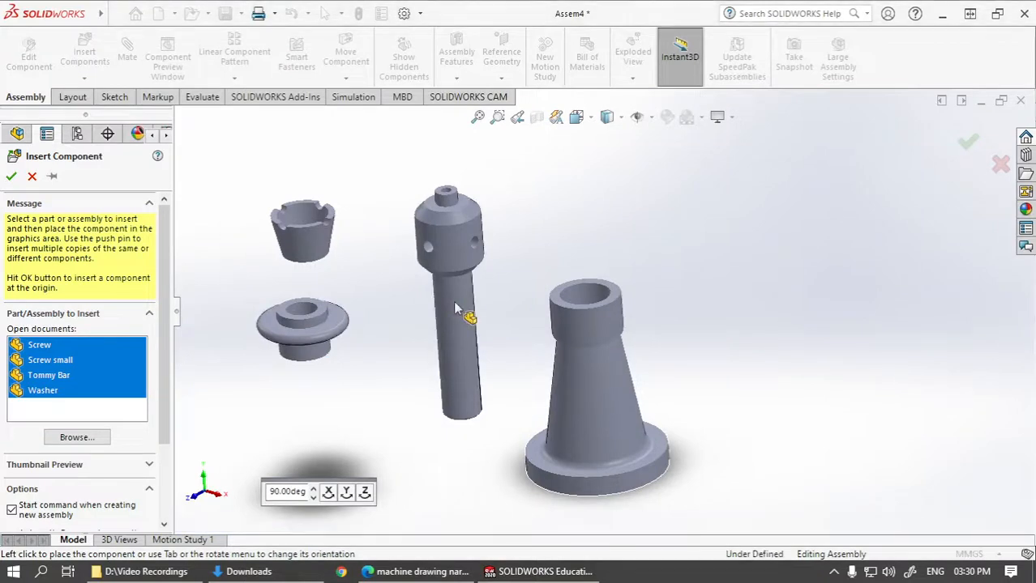
{"action": "left_click", "coordinate": [467, 316]}
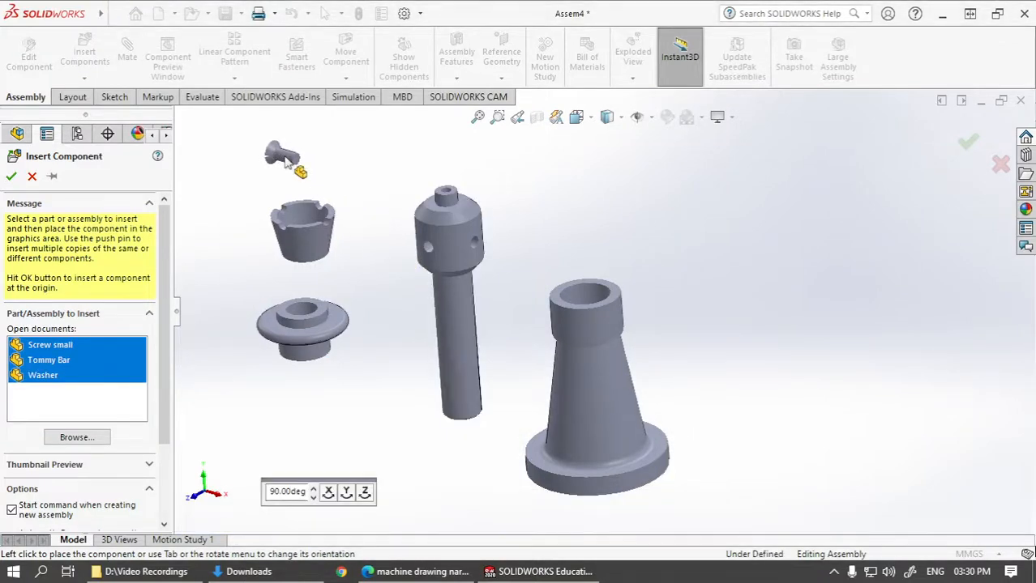
{"action": "left_click", "coordinate": [269, 149]}
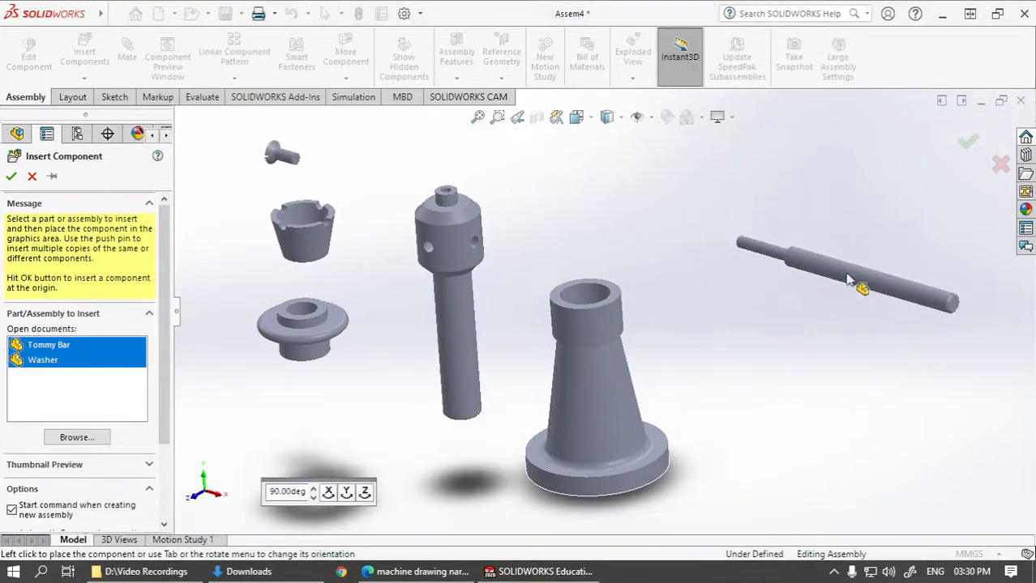
{"action": "left_click", "coordinate": [857, 282]}
{"action": "left_click", "coordinate": [341, 160]}
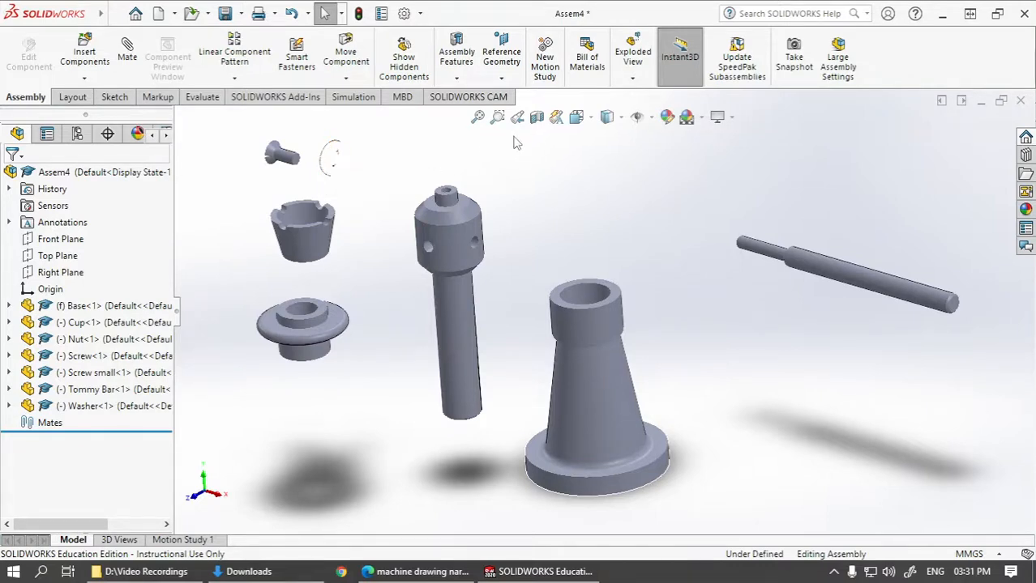
{"action": "left_click", "coordinate": [636, 123]}
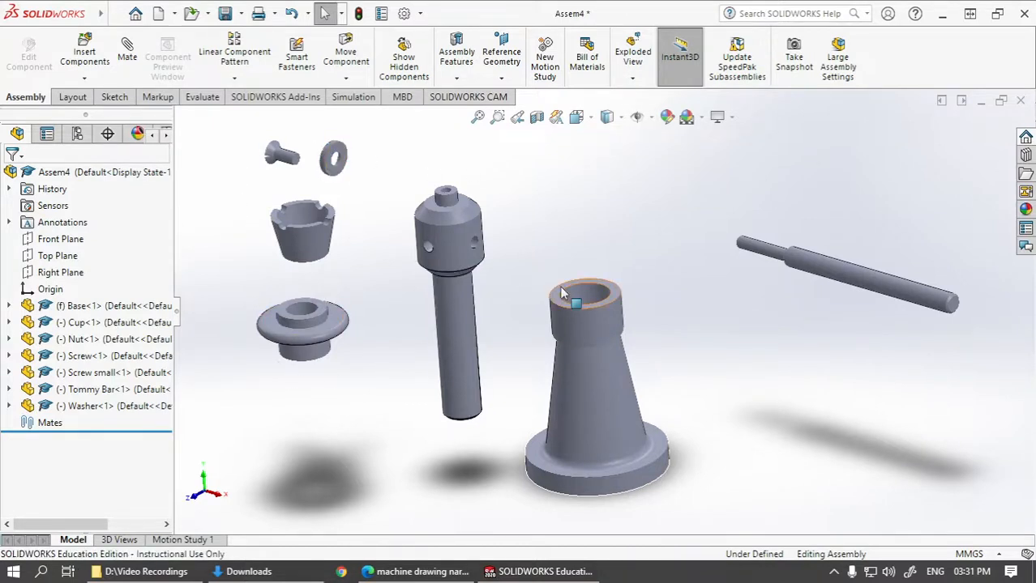
Add a concentric mate between the nut's lower cylindrical face and the outer cylindrical face of the base's upper collar.
{"action": "left_click", "coordinate": [128, 57]}
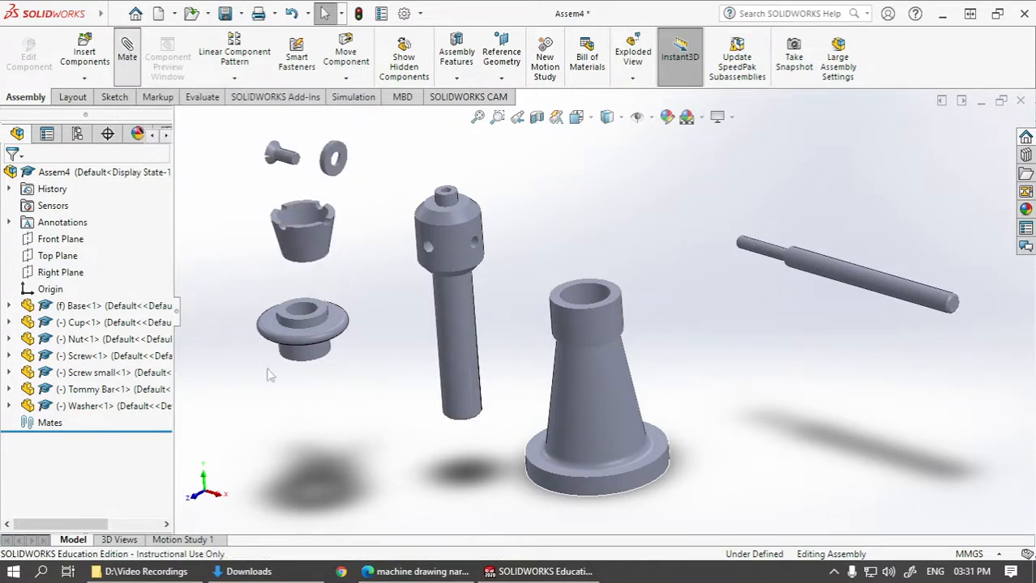
{"action": "left_click", "coordinate": [323, 365]}
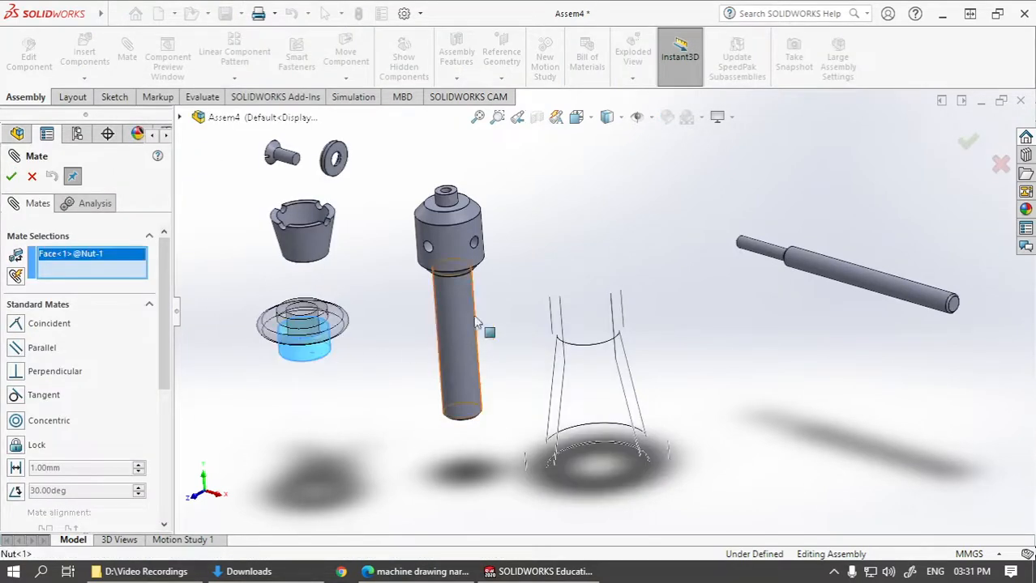
{"action": "left_click", "coordinate": [609, 342]}
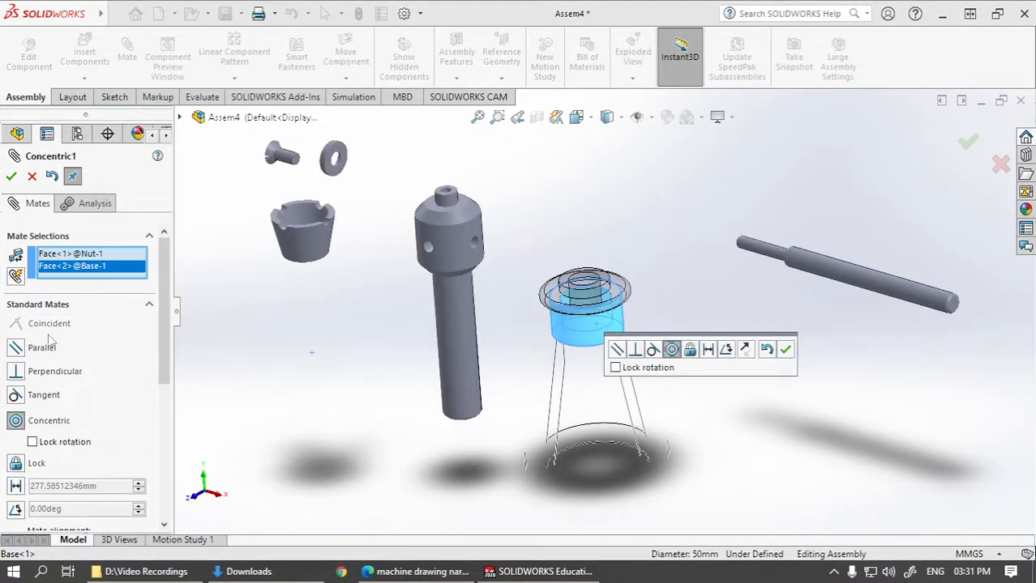
{"action": "left_click", "coordinate": [12, 177]}
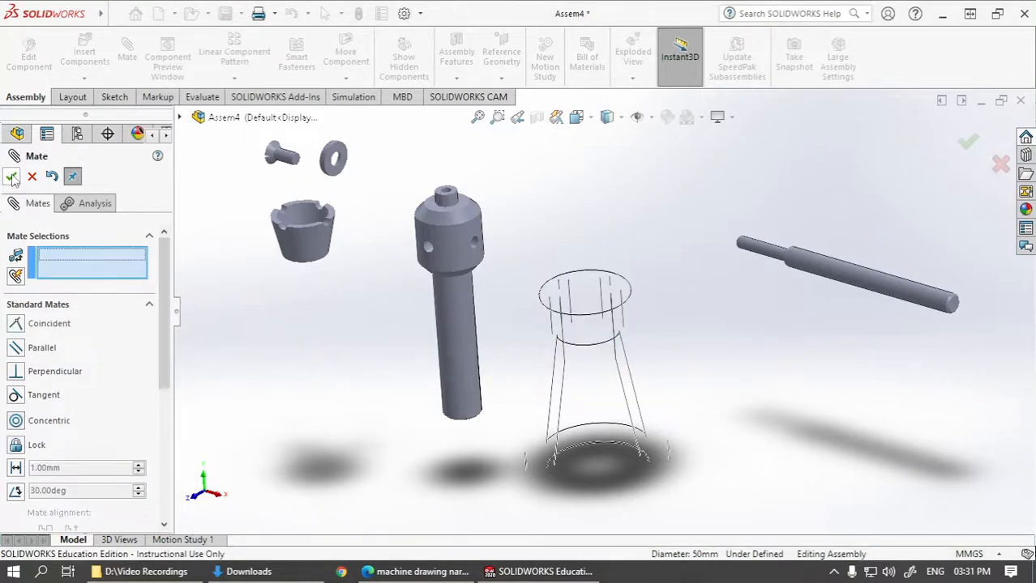
{"action": "left_click", "coordinate": [637, 117]}
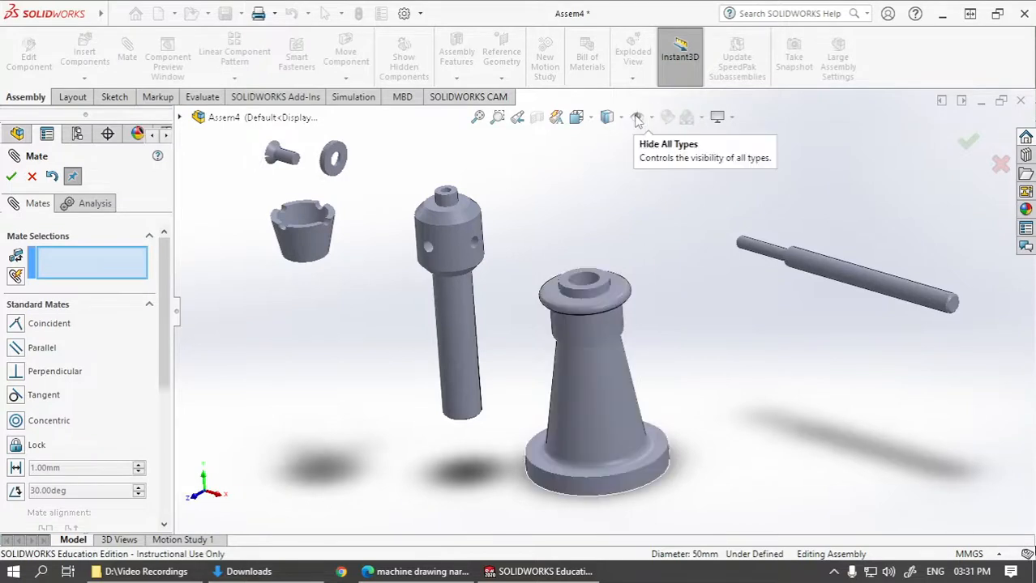
Lift the nut clear of the base and mate its flange underside coincident with the base's top face.
{"action": "left_click_drag", "start_coordinate": [625, 281], "coordinate": [633, 235]}
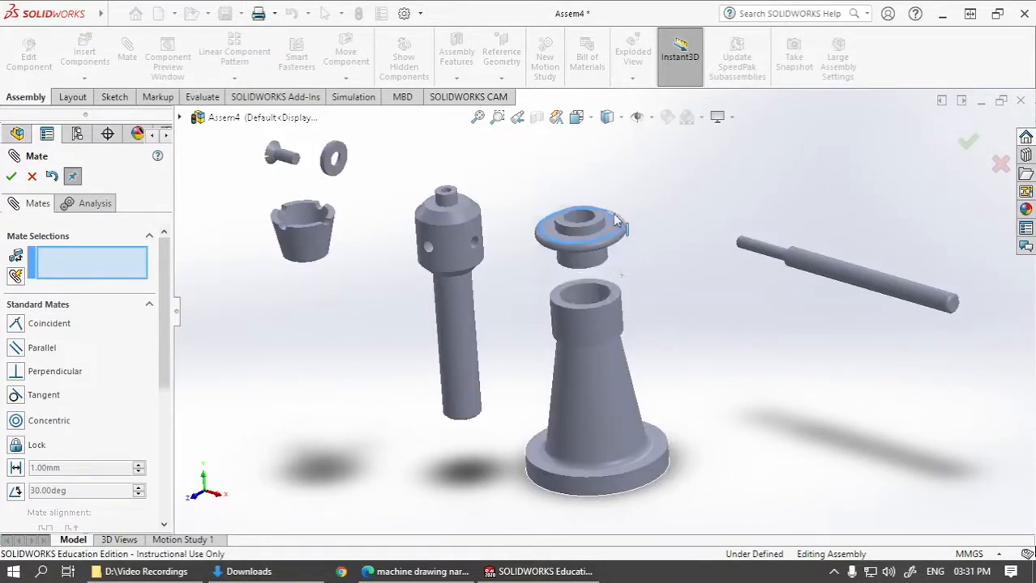
{"action": "scroll", "coordinate": [616, 295], "scroll_direction": "down", "scroll_amount": 5}
{"action": "left_click", "coordinate": [613, 307]}
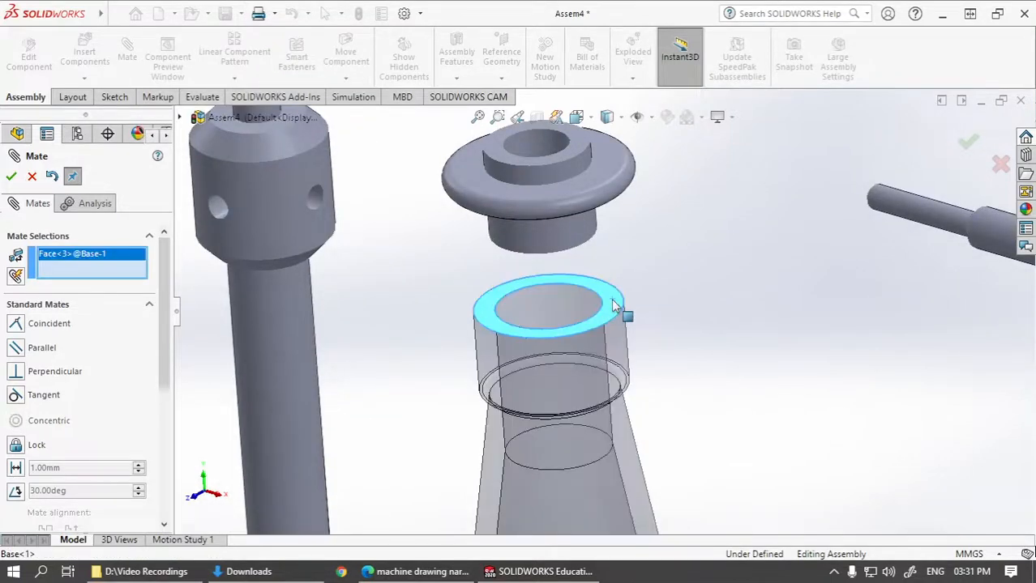
{"action": "middle_click_drag", "start_coordinate": [624, 276], "coordinate": [595, 150]}
{"action": "left_click", "coordinate": [596, 137]}
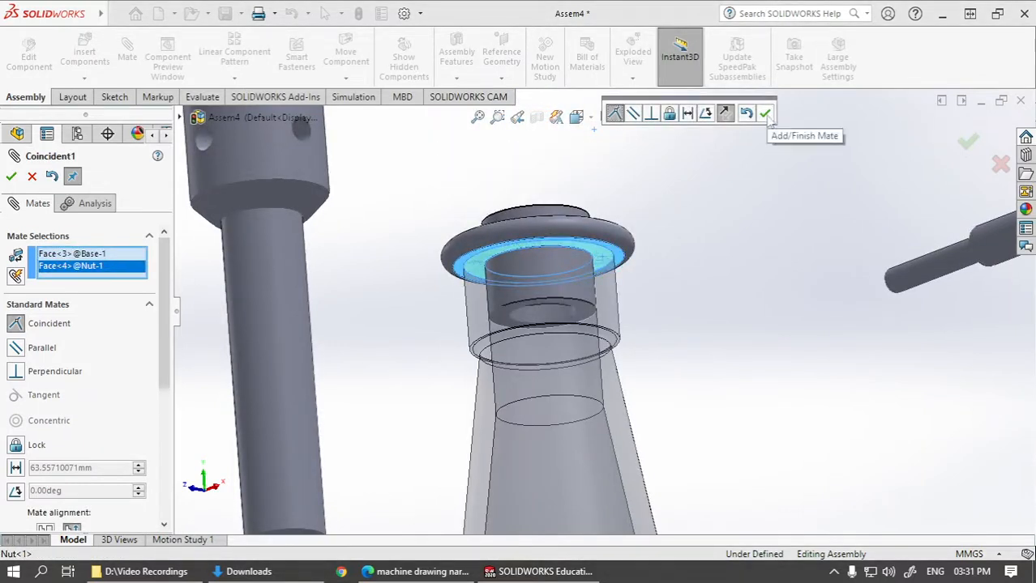
{"action": "left_click", "coordinate": [11, 177]}
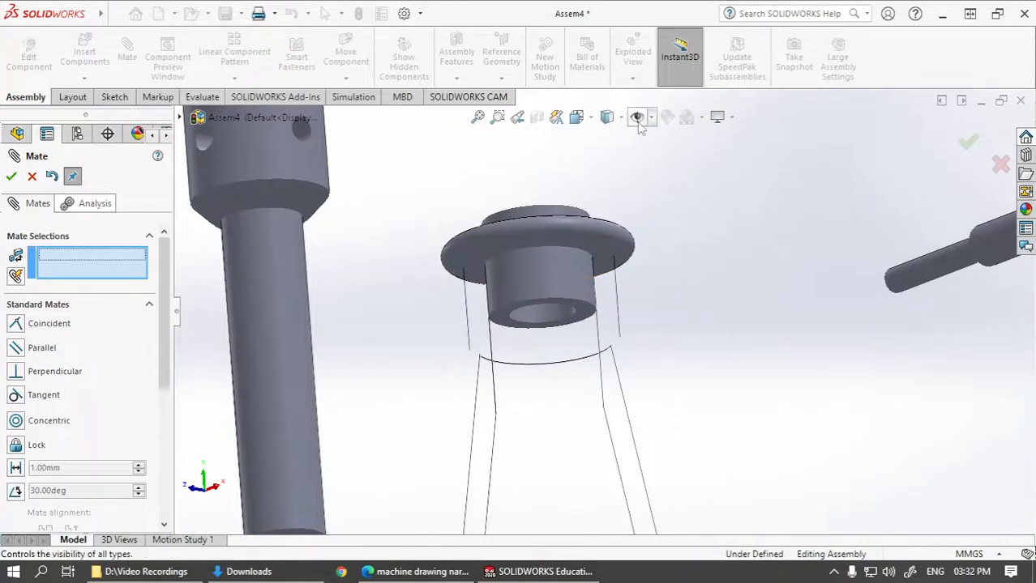
{"action": "left_click", "coordinate": [11, 177]}
Edit the coincident mate between the base's top face and the nut's flange, changing it to a Lock mate.
{"action": "middle_click_drag", "start_coordinate": [704, 259], "coordinate": [710, 319]}
{"action": "left_click", "coordinate": [592, 232]}
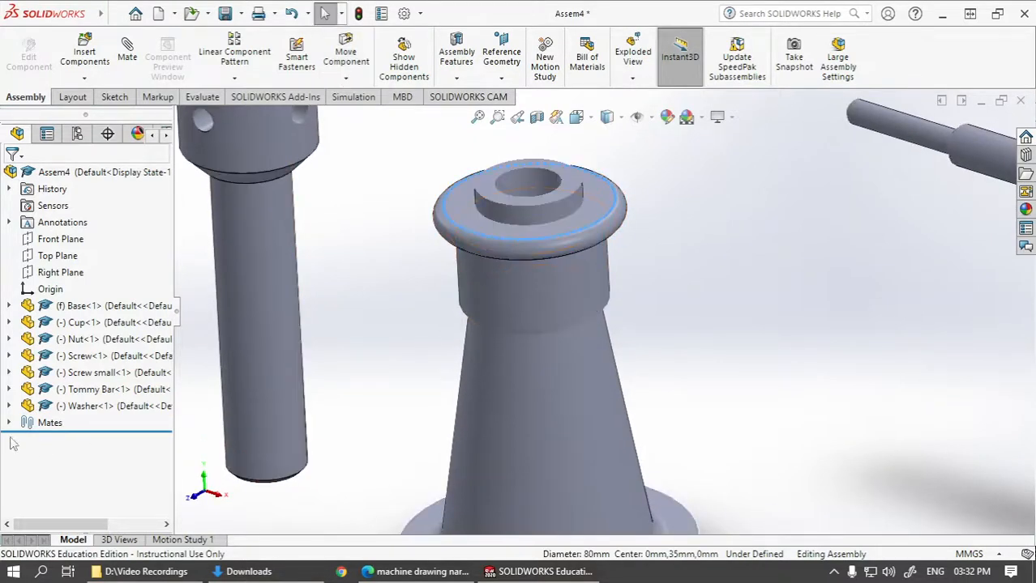
{"action": "left_click", "coordinate": [9, 423]}
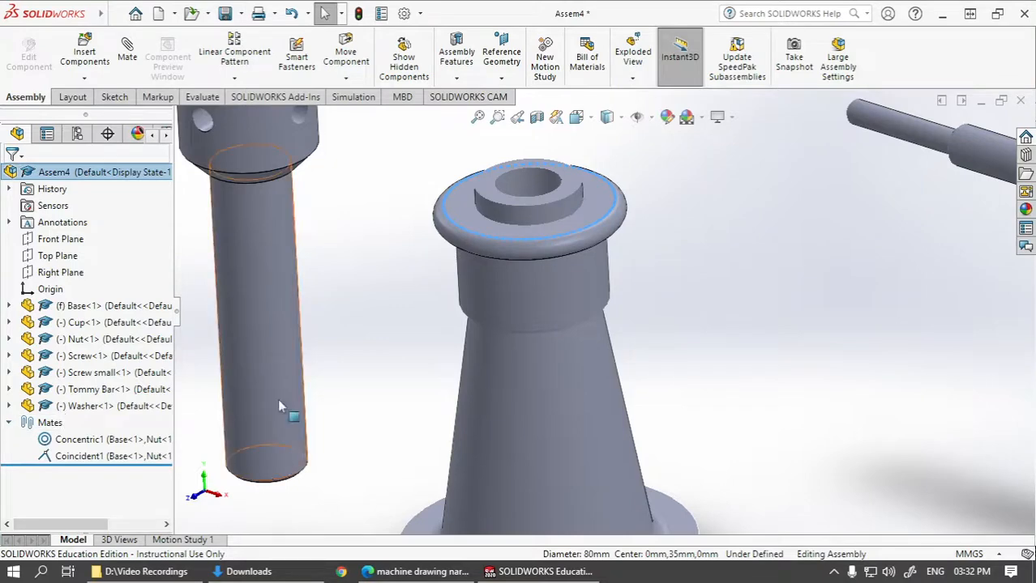
{"action": "key", "text": "F9"}
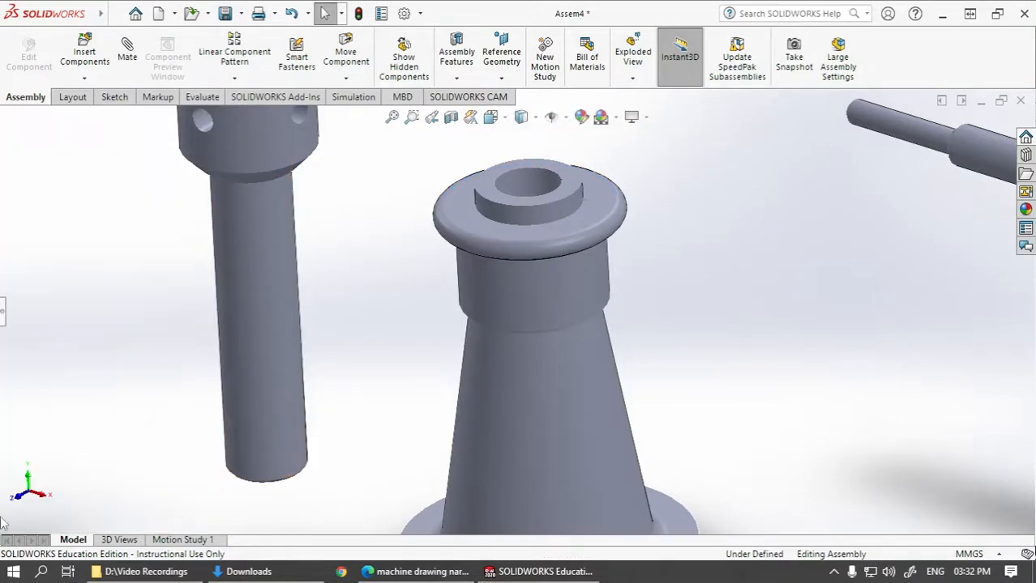
{"action": "left_click", "coordinate": [6, 312]}
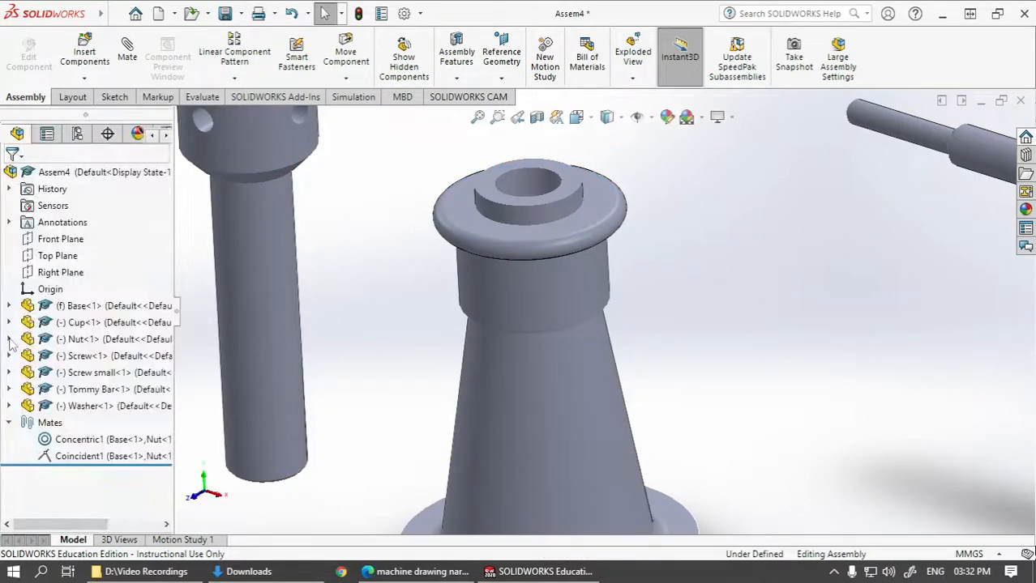
{"action": "left_click", "coordinate": [80, 457]}
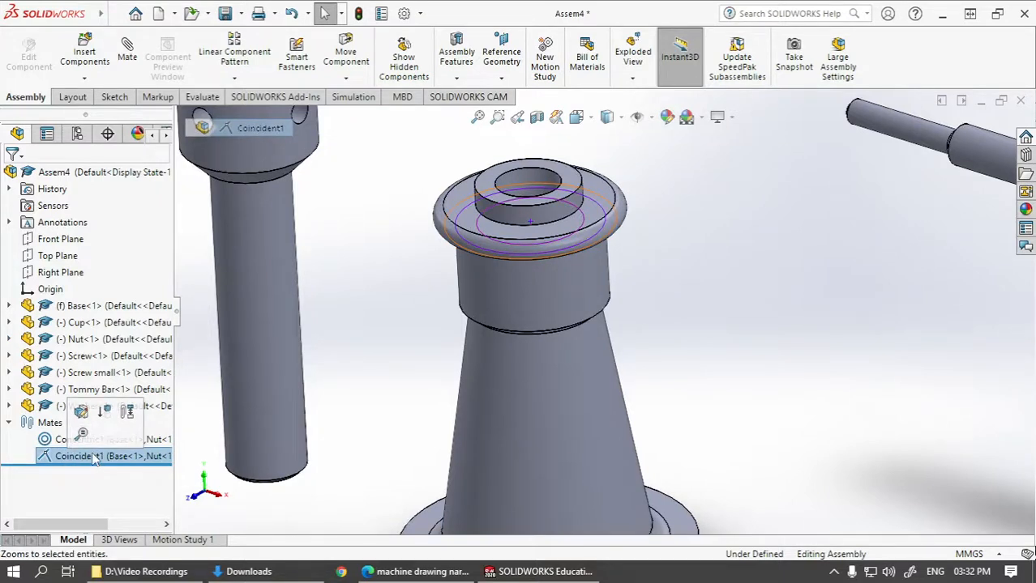
{"action": "left_click", "coordinate": [123, 456]}
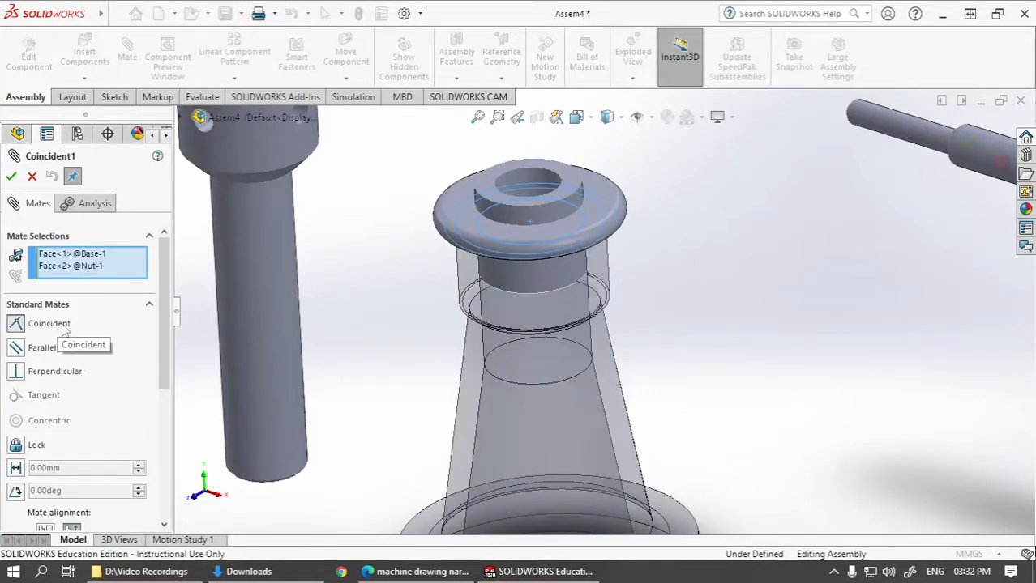
{"action": "left_click", "coordinate": [15, 445]}
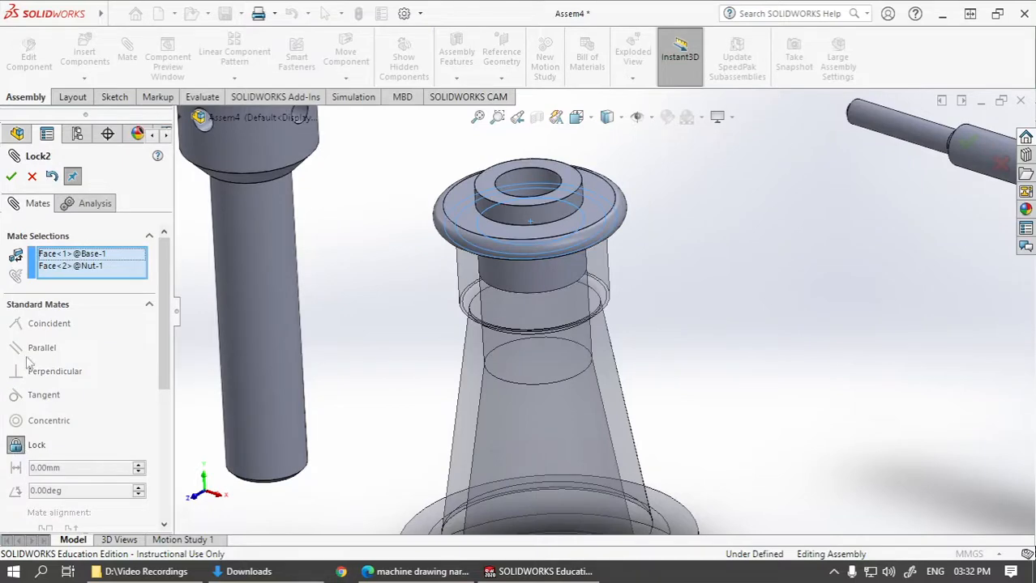
{"action": "left_click", "coordinate": [12, 176]}
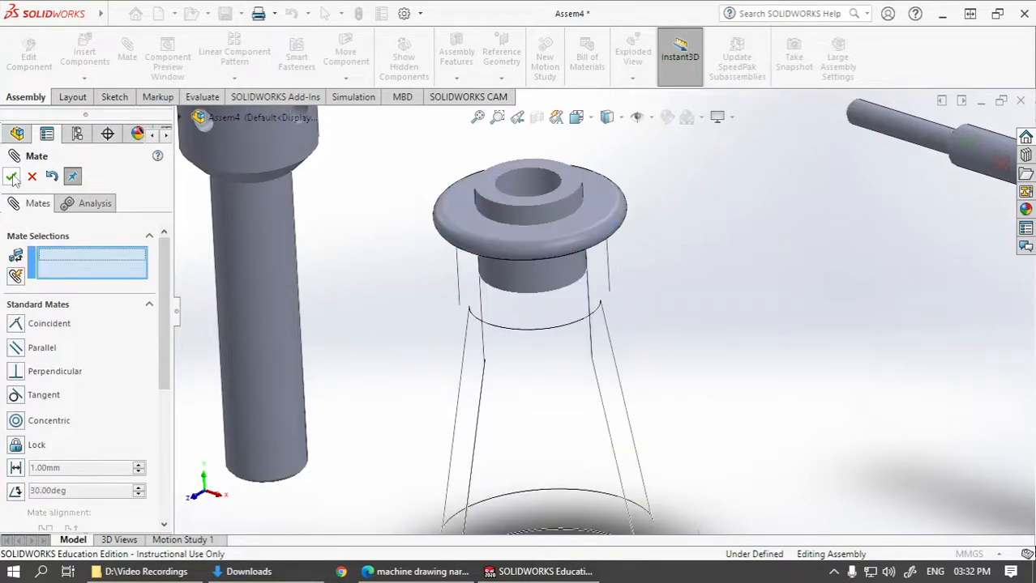
{"action": "left_click", "coordinate": [12, 177]}
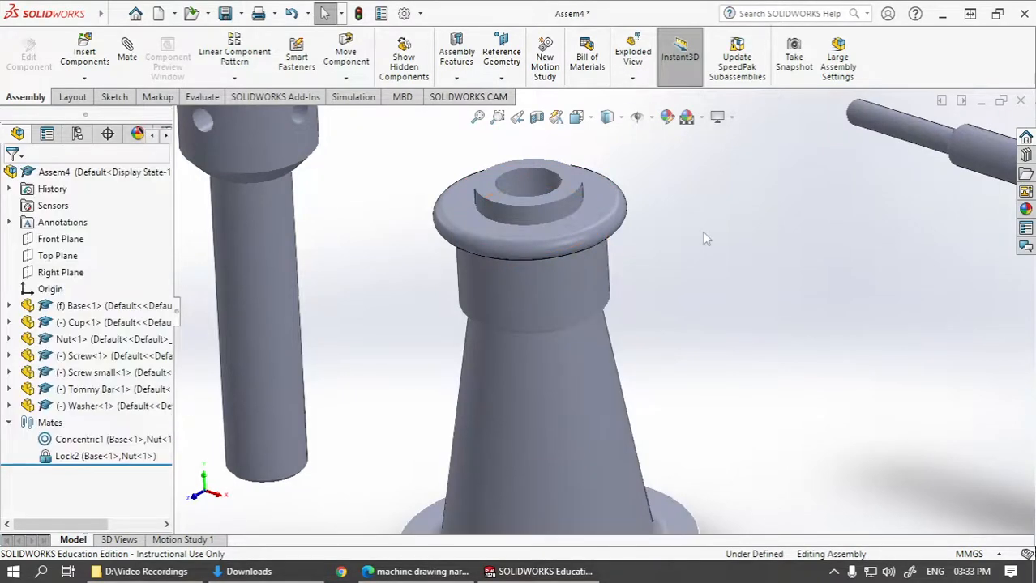
Add a mechanical Screw mate between the screw's cylindrical shank and the nut's bore with a distance of 7 mm per revolution.
{"action": "scroll", "coordinate": [693, 333], "scroll_direction": "up", "scroll_amount": 2}
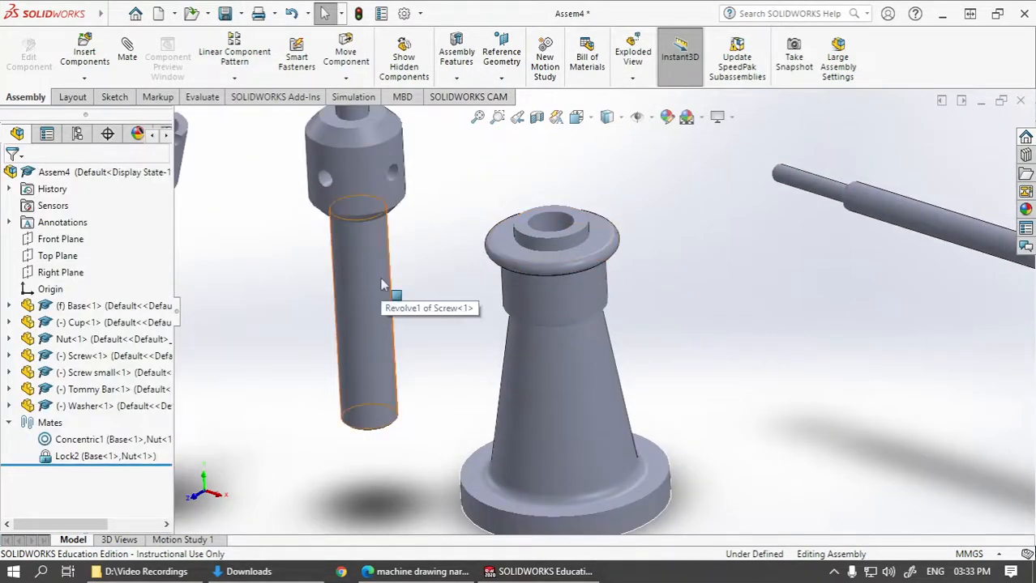
{"action": "left_click", "coordinate": [127, 55]}
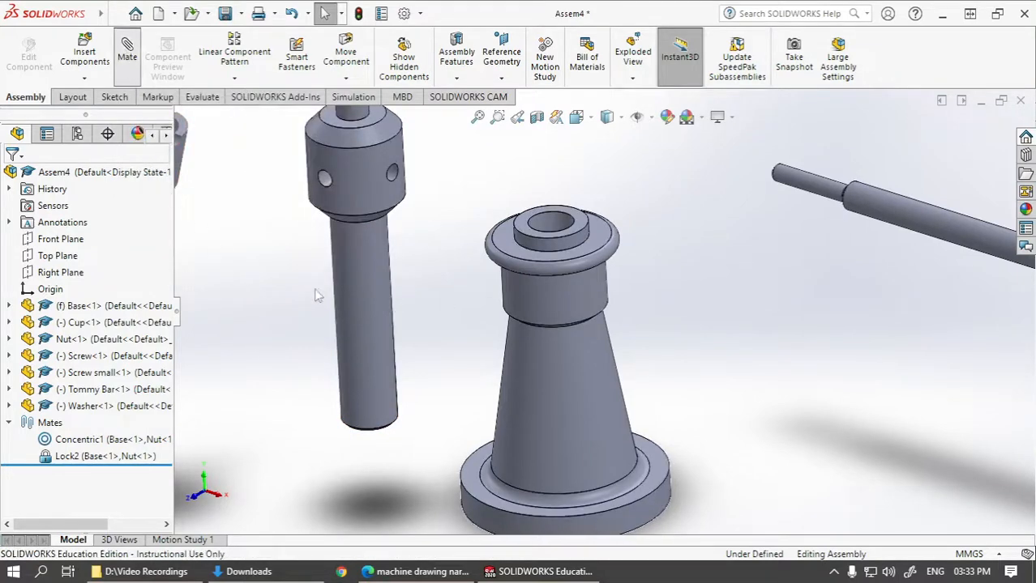
{"action": "left_click", "coordinate": [360, 276]}
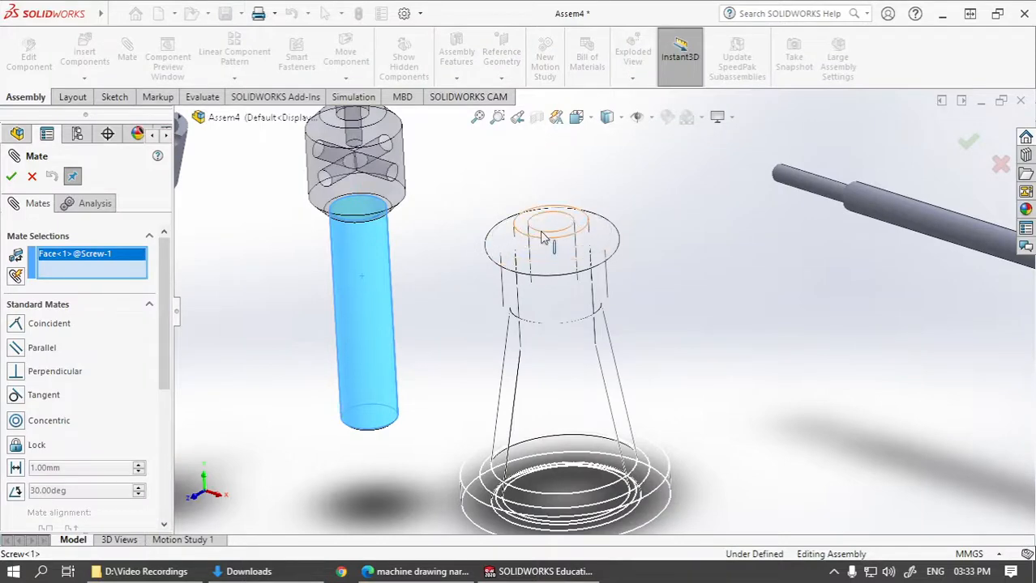
{"action": "left_click", "coordinate": [556, 232]}
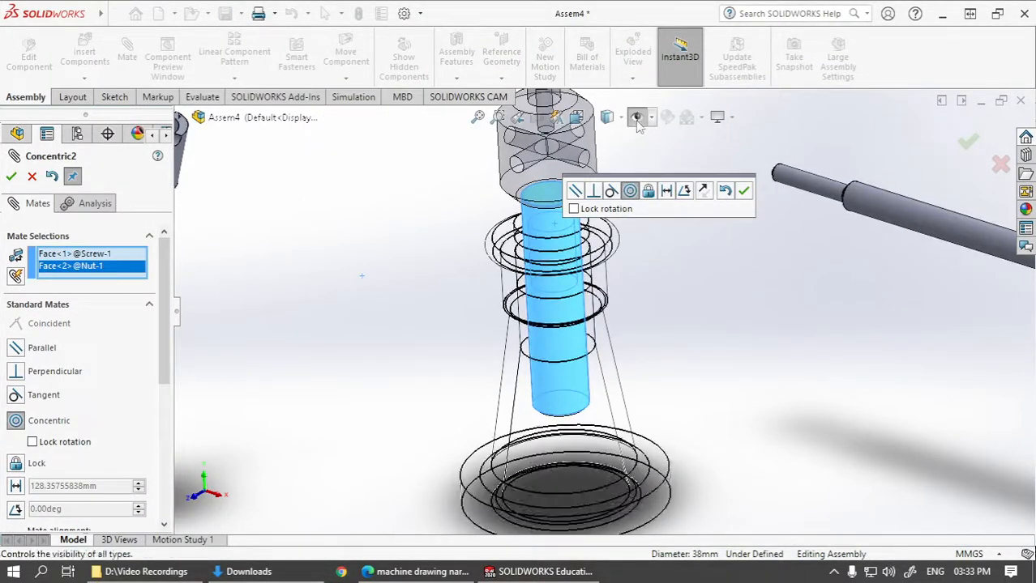
{"action": "scroll", "coordinate": [624, 150], "scroll_direction": "down", "scroll_amount": 5}
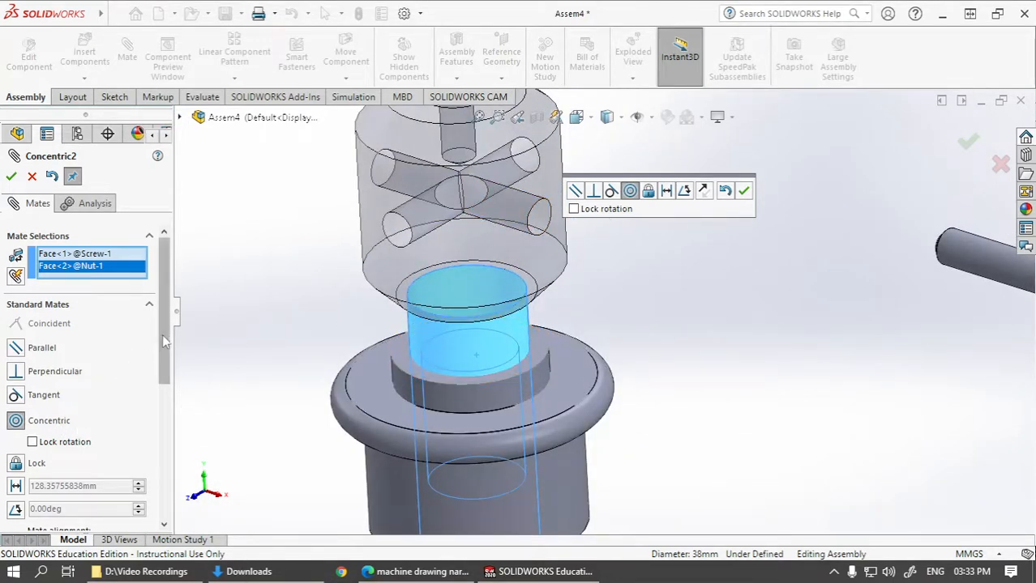
{"action": "left_click", "coordinate": [116, 307]}
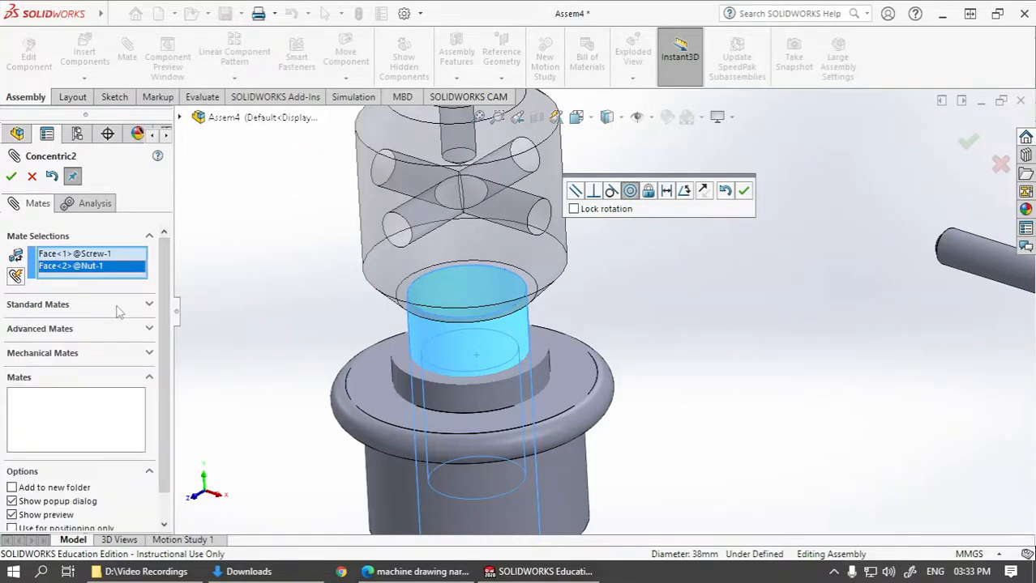
{"action": "left_click", "coordinate": [149, 354]}
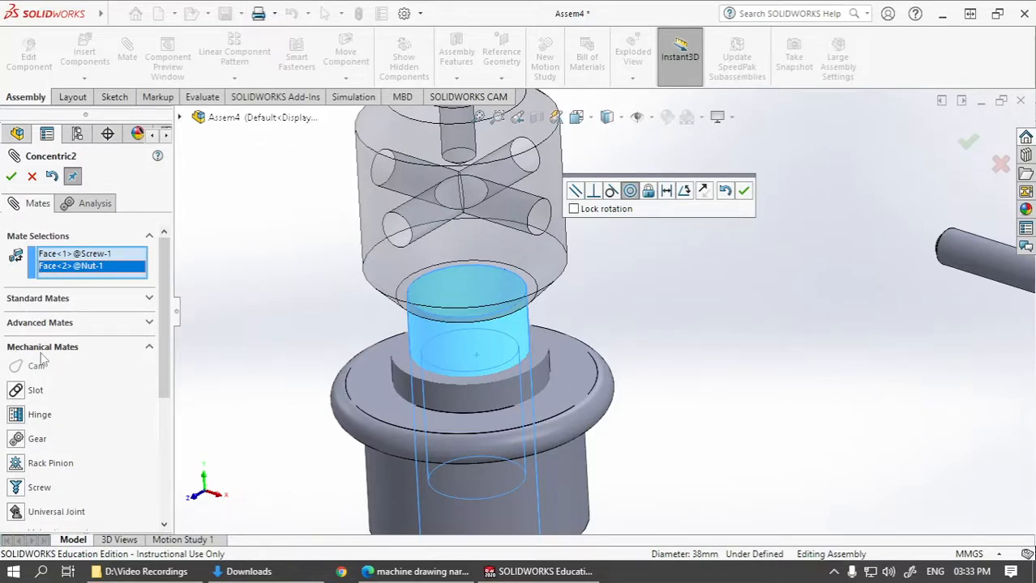
{"action": "left_click", "coordinate": [16, 487]}
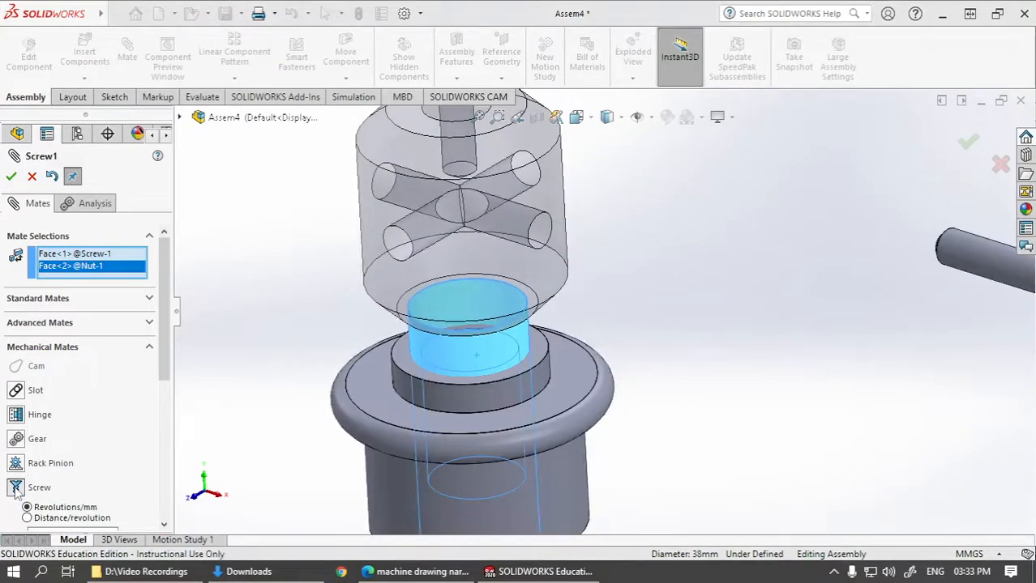
{"action": "scroll", "coordinate": [161, 354], "scroll_direction": "down", "scroll_amount": 3}
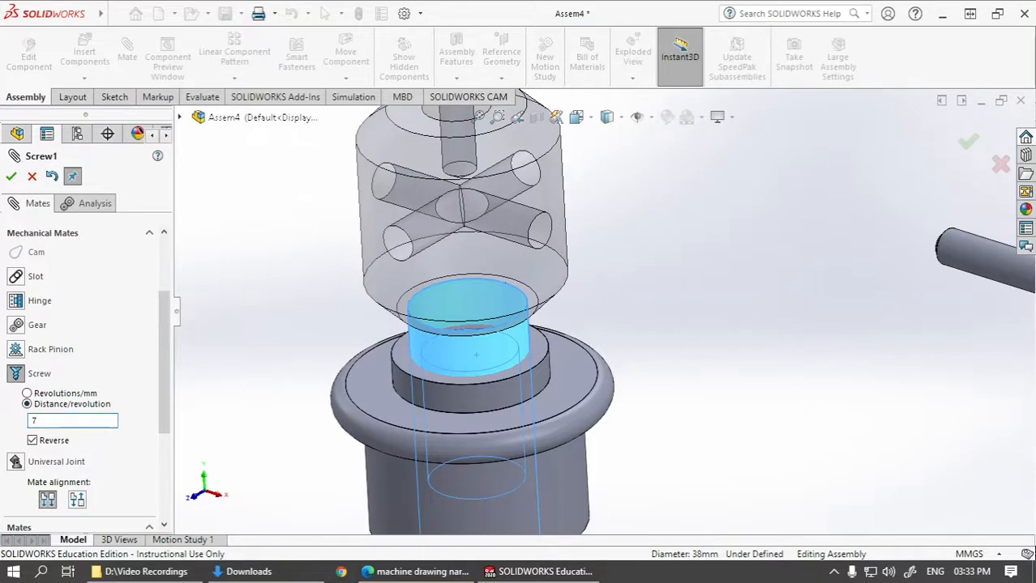
{"action": "key", "text": "Return"}
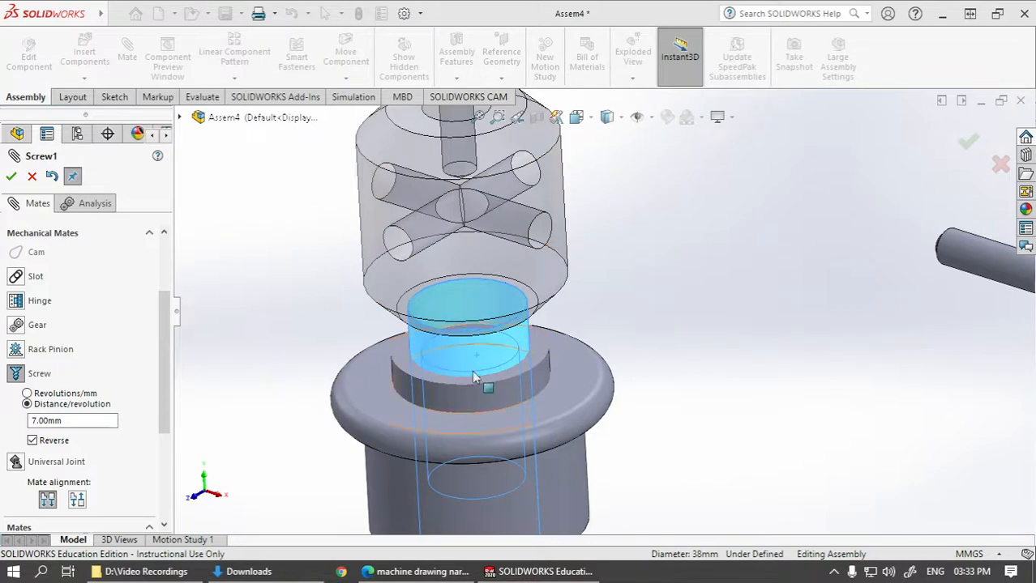
{"action": "left_click", "coordinate": [11, 178]}
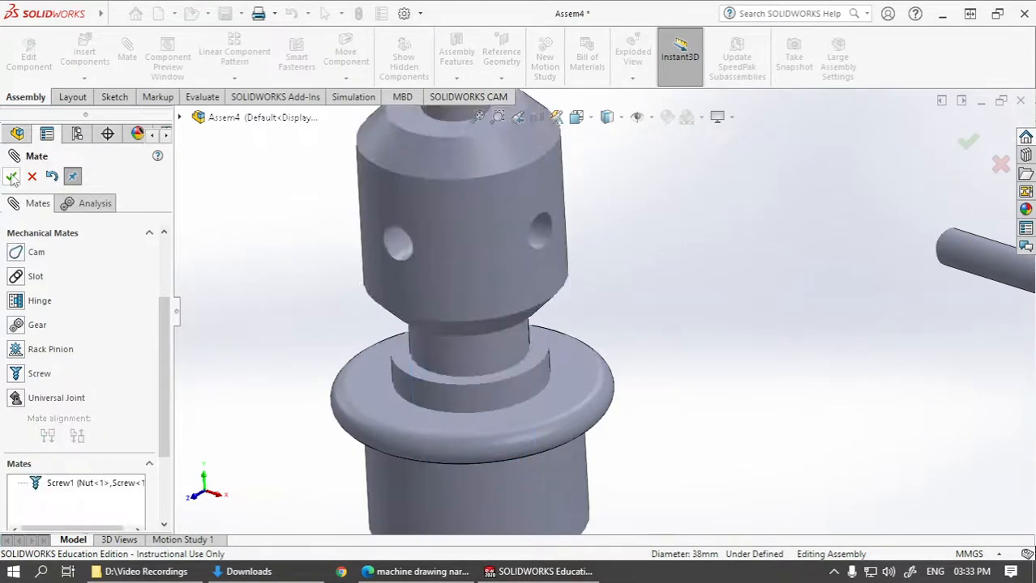
{"action": "left_click", "coordinate": [11, 178]}
Test the screw mate by rotating the screw by its head to raise it partly out of the nut.
{"action": "scroll", "coordinate": [590, 386], "scroll_direction": "up", "scroll_amount": 3}
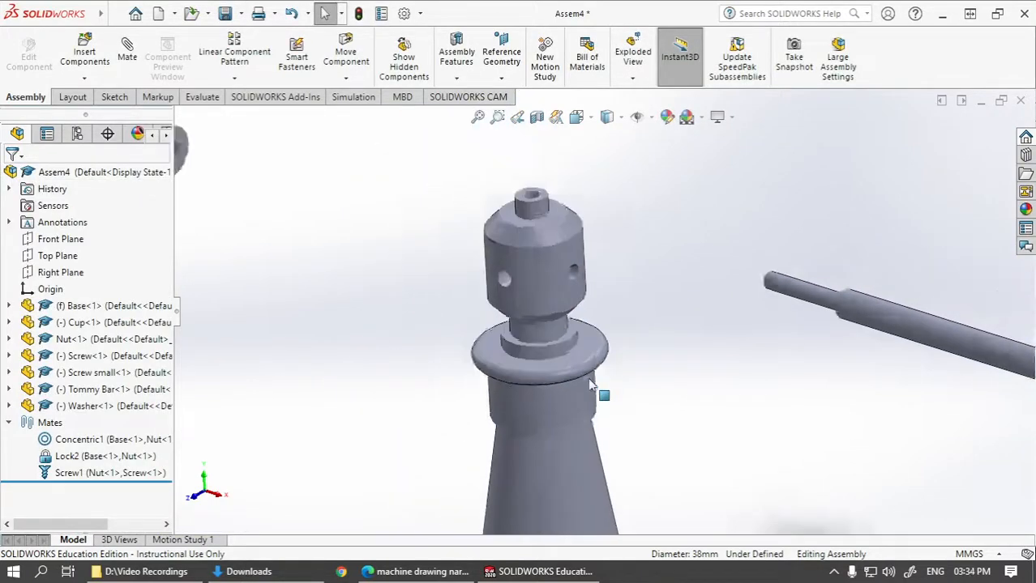
{"action": "scroll", "coordinate": [587, 378], "scroll_direction": "up", "scroll_amount": 2}
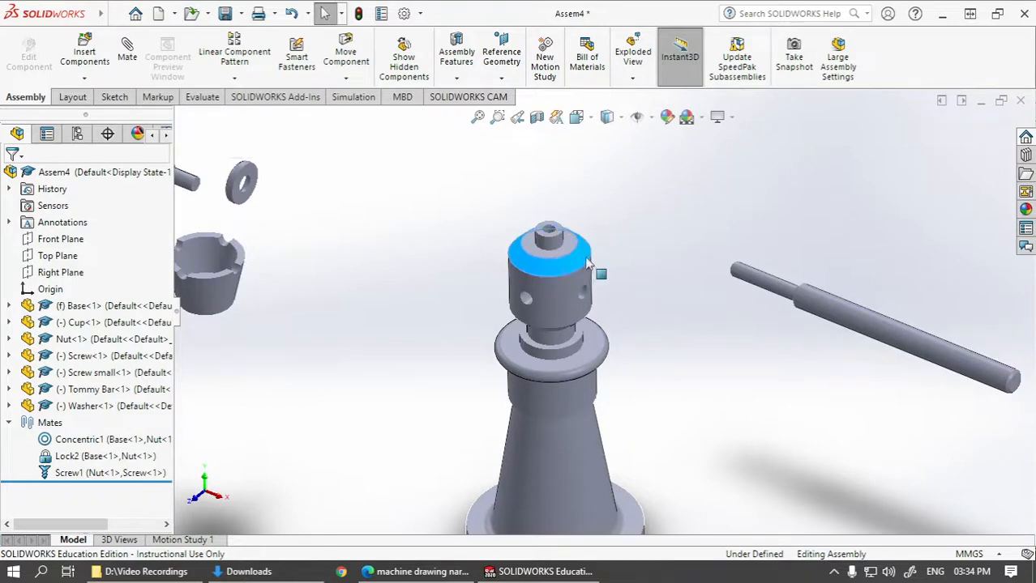
{"action": "left_click_drag", "start_coordinate": [588, 261], "coordinate": [606, 308]}
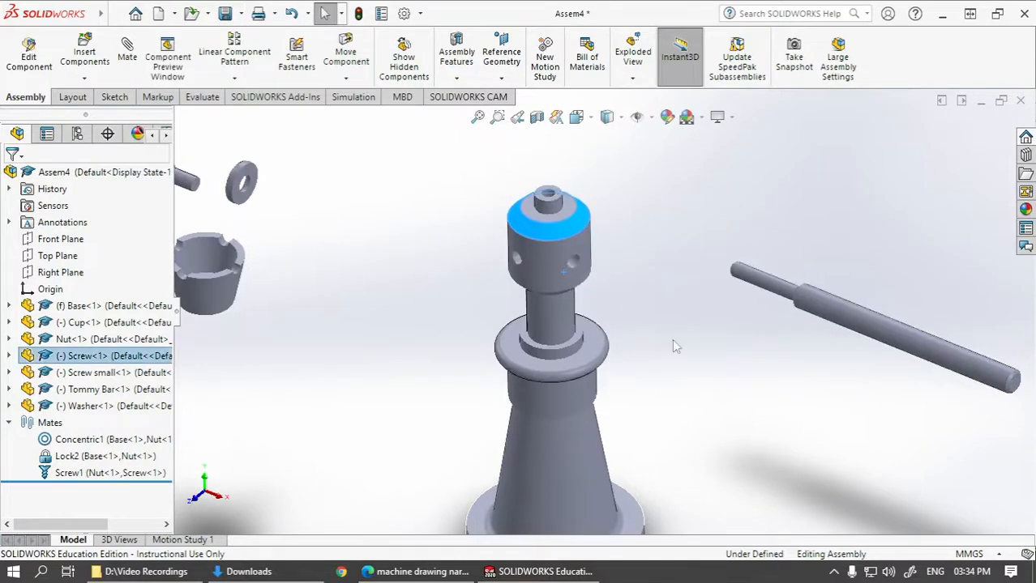
{"action": "left_click", "coordinate": [671, 347]}
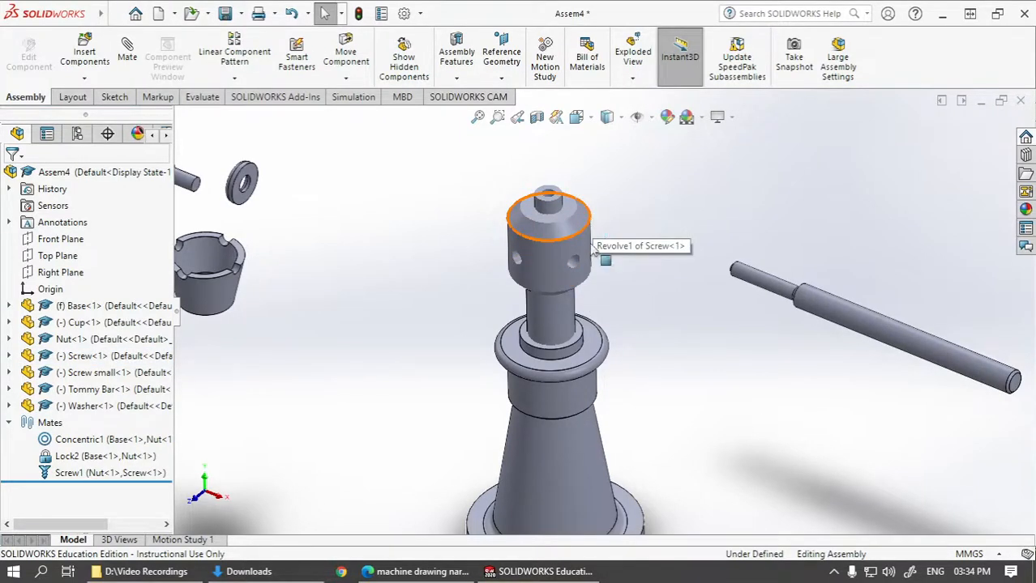
{"action": "middle_click_drag", "start_coordinate": [609, 322], "coordinate": [610, 237]}
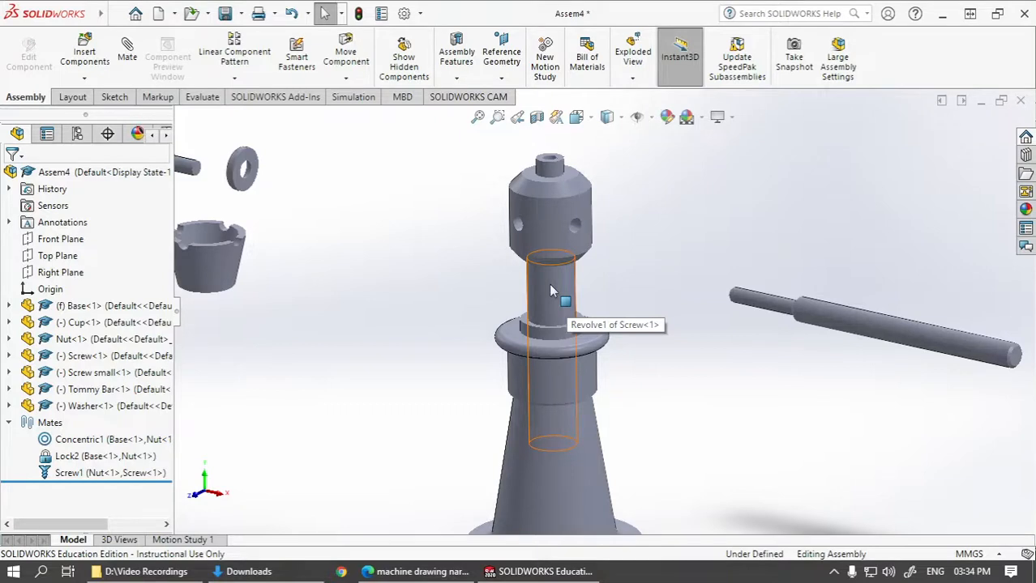
Add a concentric mate between the cup's tapered outer face and the cylindrical face of the screw's head.
{"action": "scroll", "coordinate": [599, 180], "scroll_direction": "up", "scroll_amount": 3}
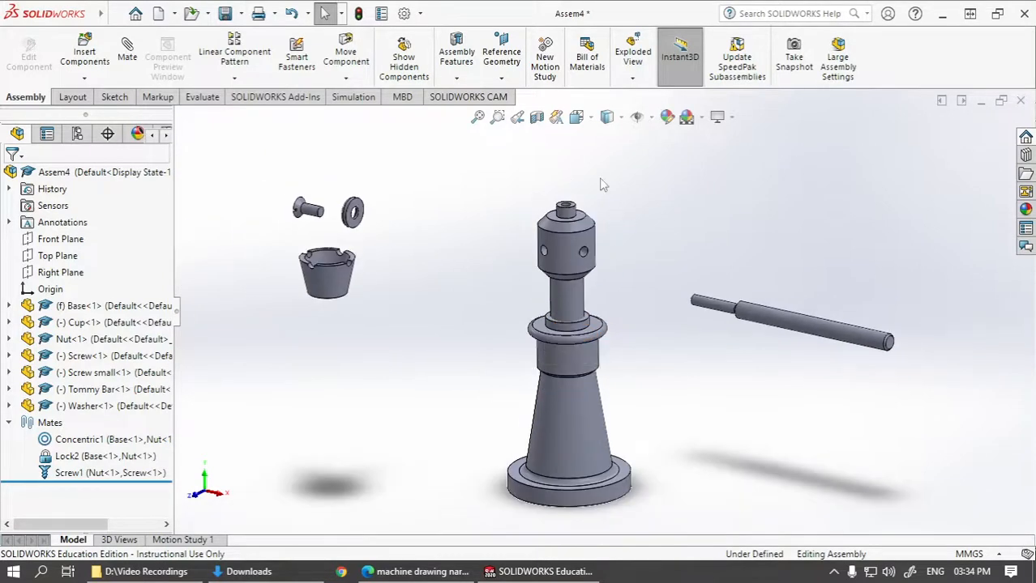
{"action": "scroll", "coordinate": [600, 180], "scroll_direction": "down", "scroll_amount": 3}
{"action": "scroll", "coordinate": [613, 280], "scroll_direction": "up", "scroll_amount": 1}
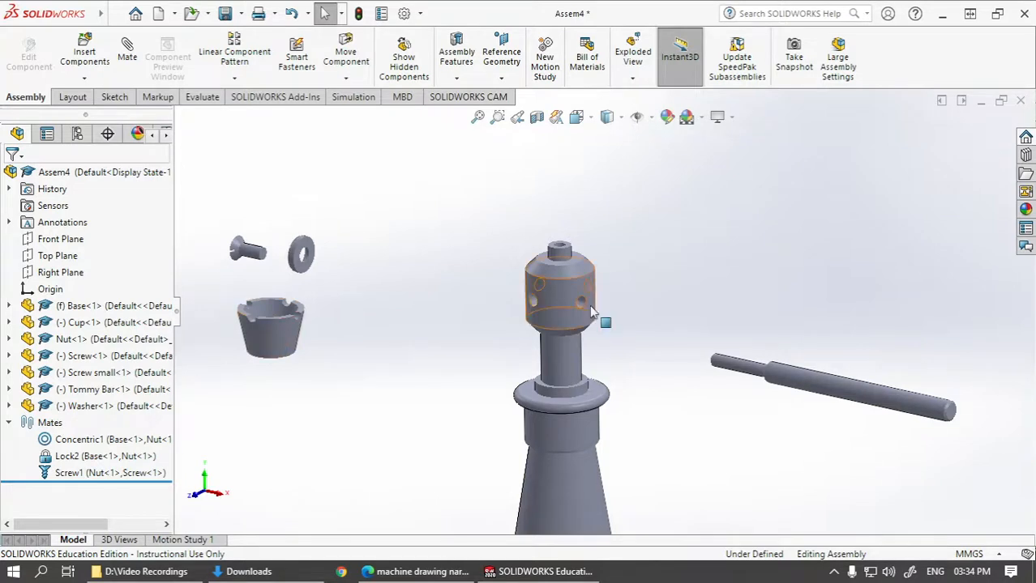
{"action": "left_click", "coordinate": [130, 57]}
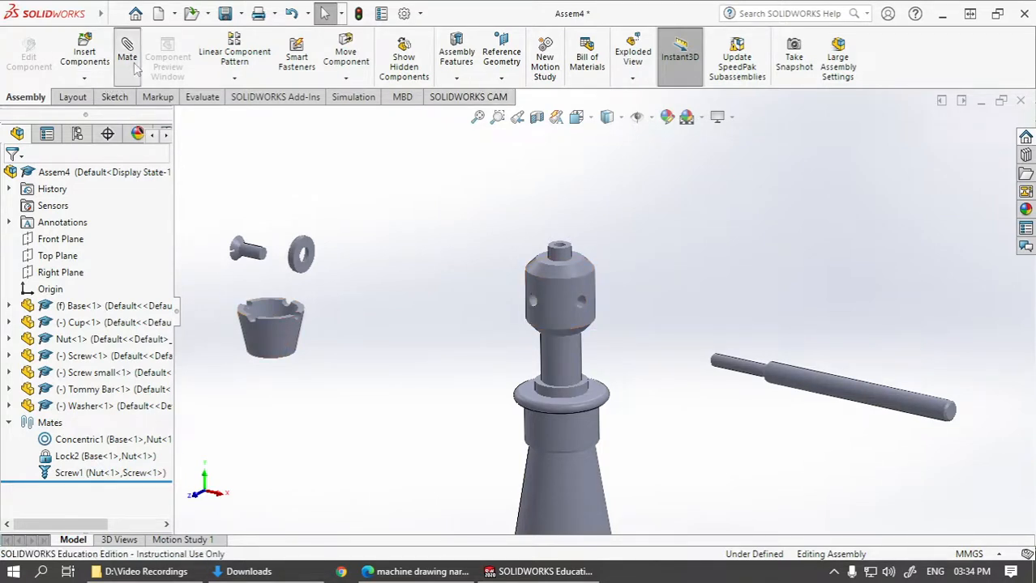
{"action": "left_click", "coordinate": [273, 341]}
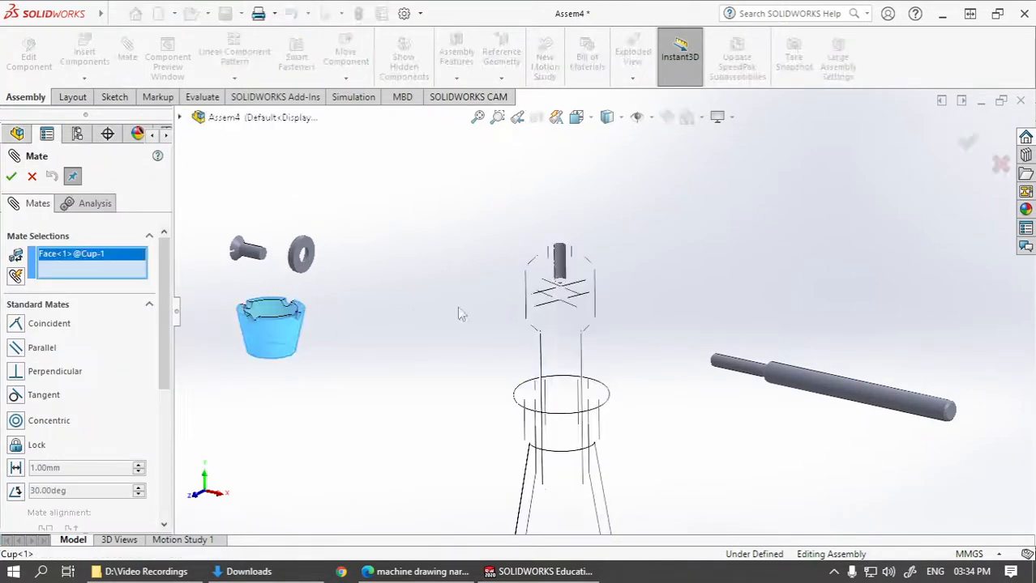
{"action": "left_click", "coordinate": [551, 332]}
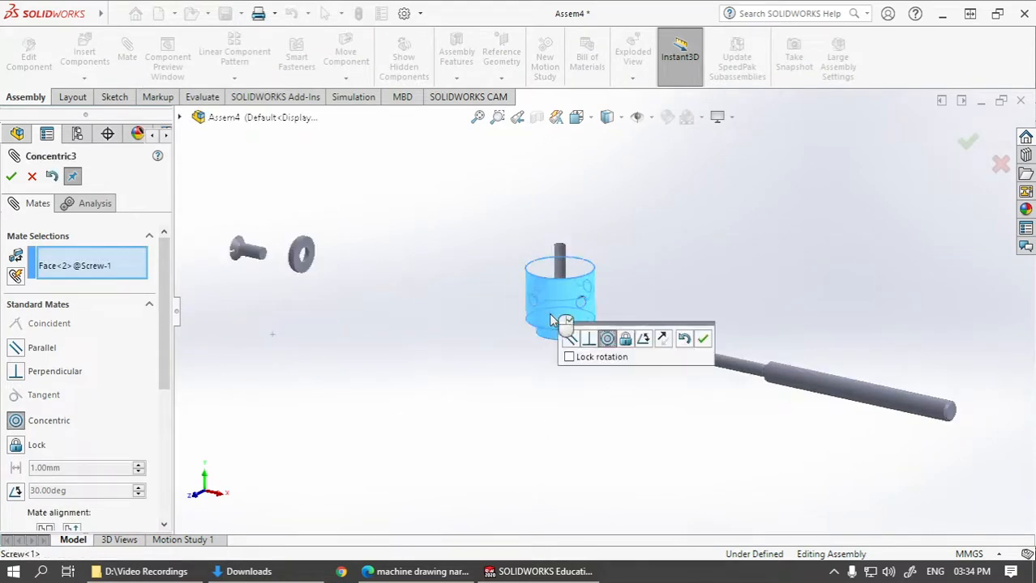
{"action": "left_click", "coordinate": [703, 340]}
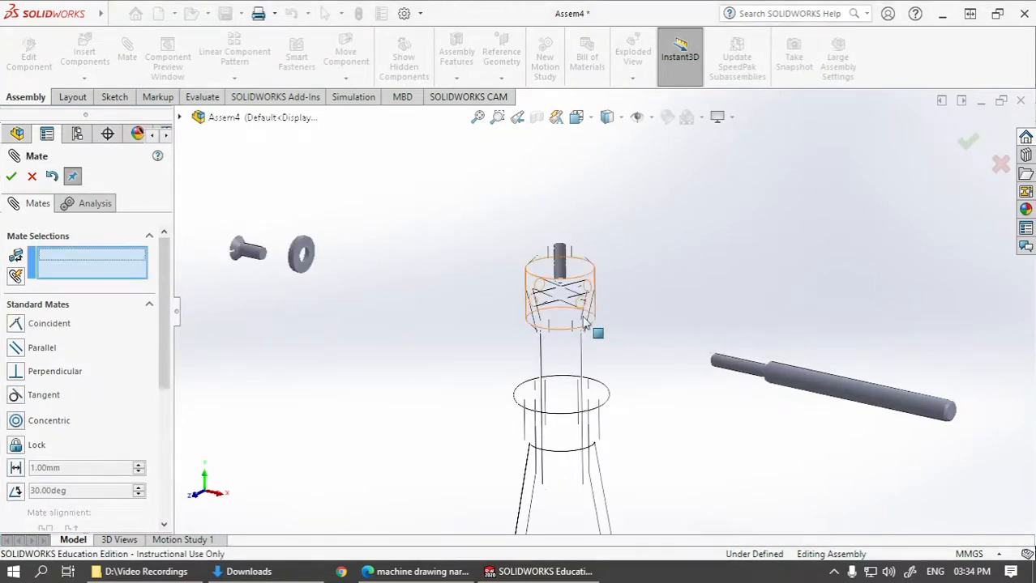
Lift the cup off the screw and add a coincident mate between the cup's bottom face and the shoulder face of the screw's head.
{"action": "left_click", "coordinate": [636, 117]}
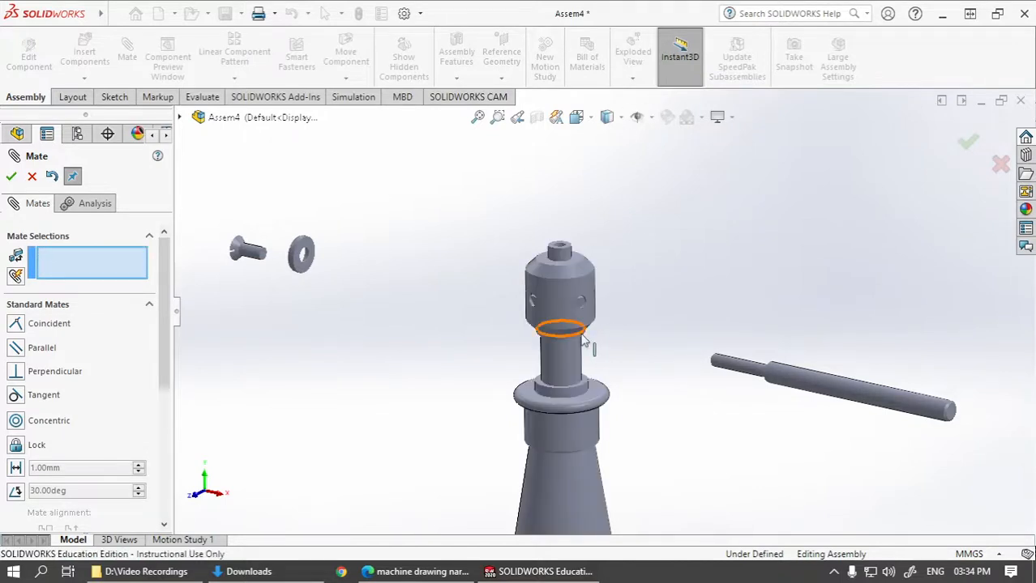
{"action": "left_click_drag", "start_coordinate": [584, 341], "coordinate": [579, 230]}
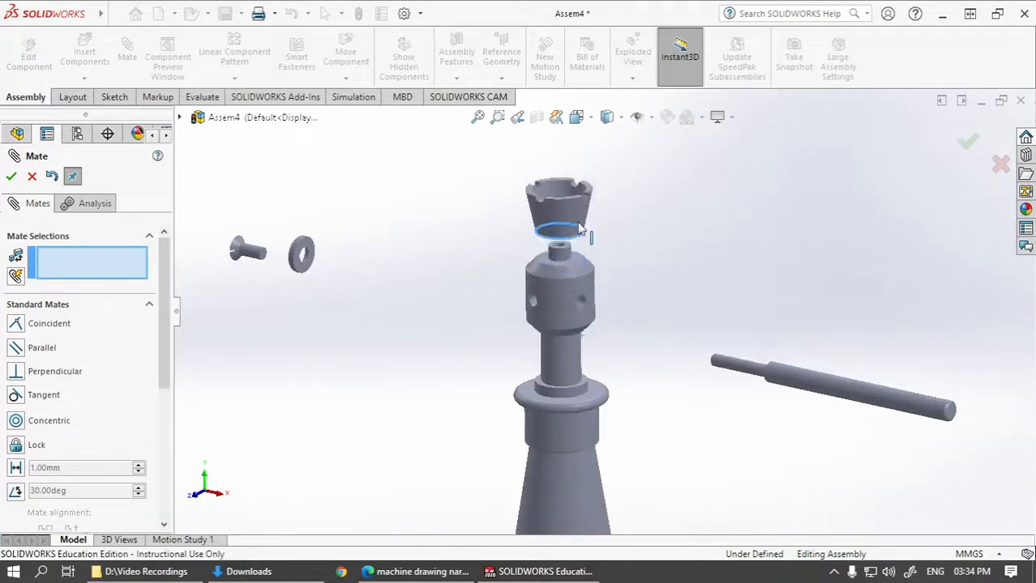
{"action": "middle_click_drag", "start_coordinate": [579, 229], "coordinate": [582, 131]}
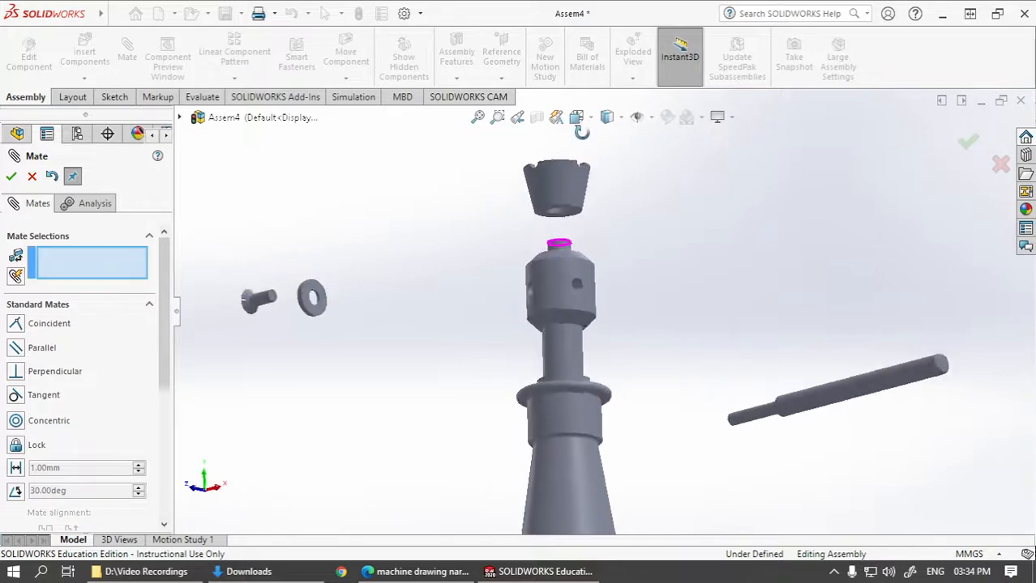
{"action": "scroll", "coordinate": [577, 188], "scroll_direction": "down", "scroll_amount": 3}
{"action": "left_click", "coordinate": [600, 245]}
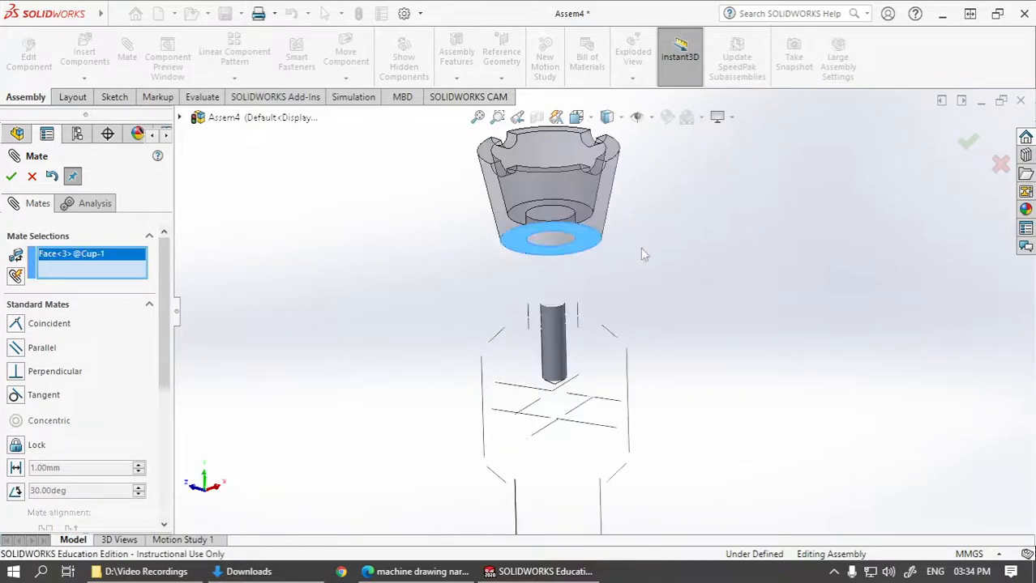
{"action": "middle_click_drag", "start_coordinate": [642, 254], "coordinate": [617, 345]}
{"action": "left_click", "coordinate": [592, 349]}
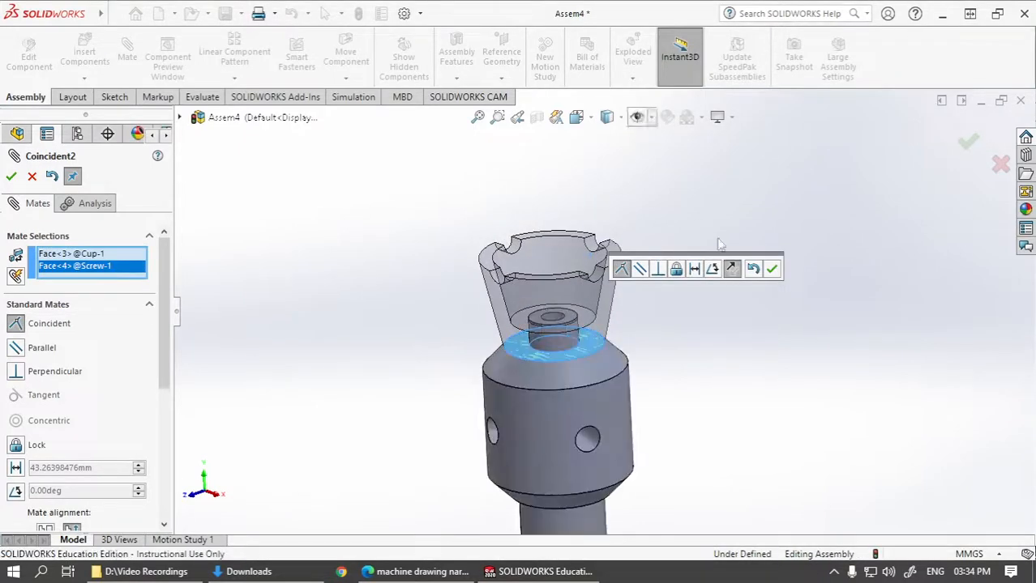
{"action": "left_click", "coordinate": [772, 268]}
{"action": "scroll", "coordinate": [705, 294], "scroll_direction": "up", "scroll_amount": 3}
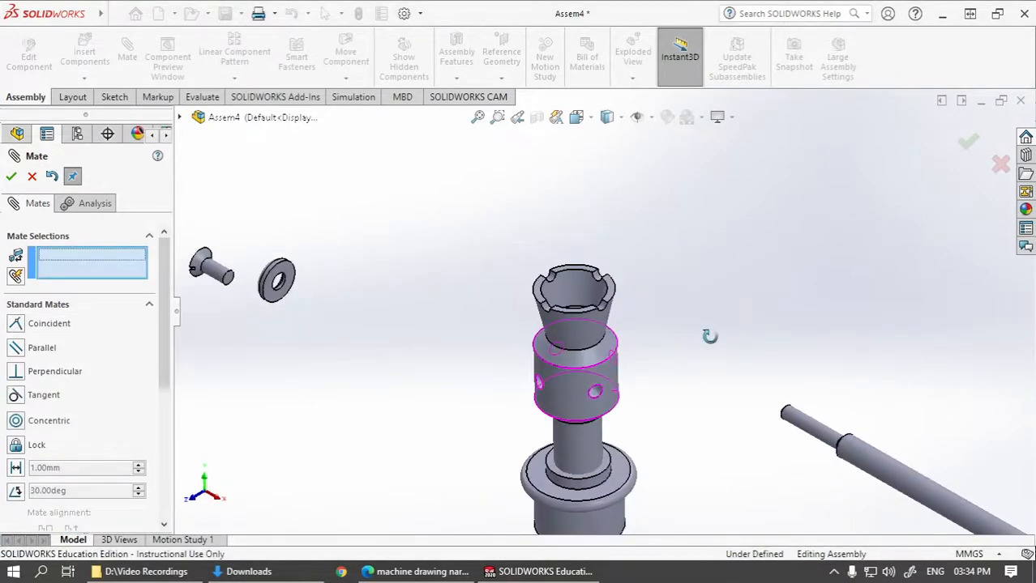
{"action": "scroll", "coordinate": [653, 304], "scroll_direction": "up", "scroll_amount": 2}
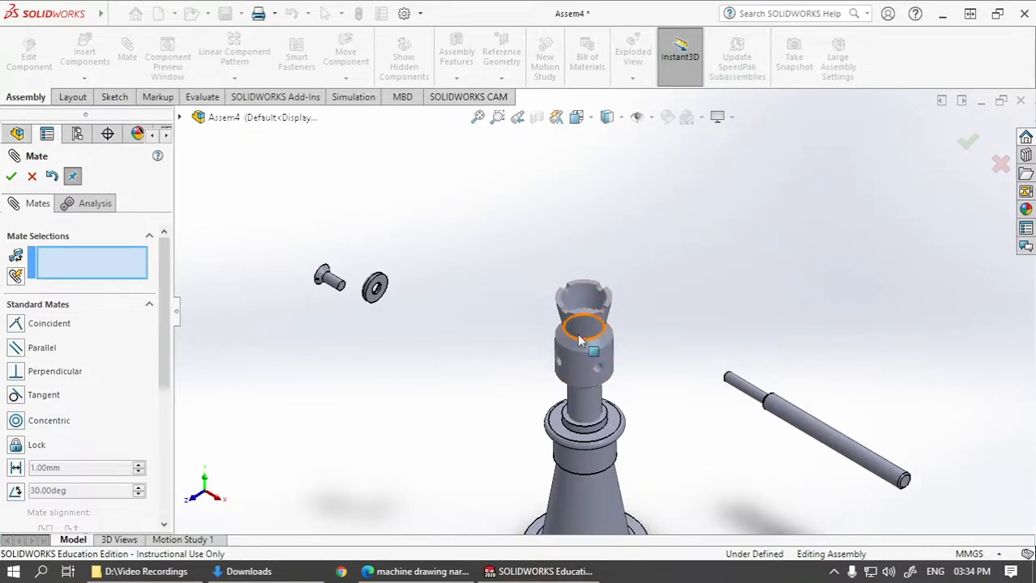
{"action": "scroll", "coordinate": [335, 296], "scroll_direction": "down", "scroll_amount": 3}
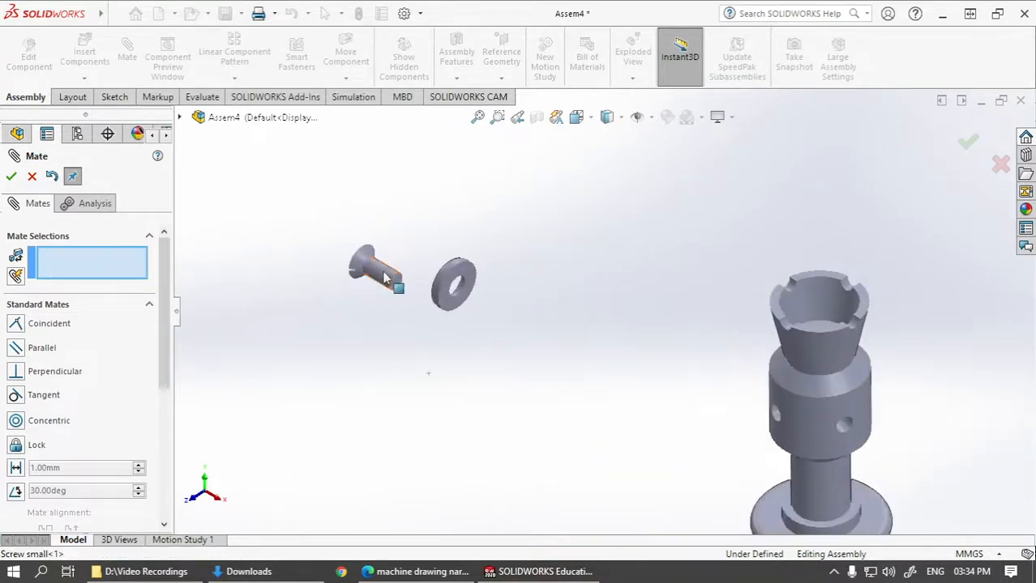
{"action": "left_click", "coordinate": [386, 277]}
{"action": "scroll", "coordinate": [319, 307], "scroll_direction": "up", "scroll_amount": 3}
{"action": "scroll", "coordinate": [677, 316], "scroll_direction": "down", "scroll_amount": 4}
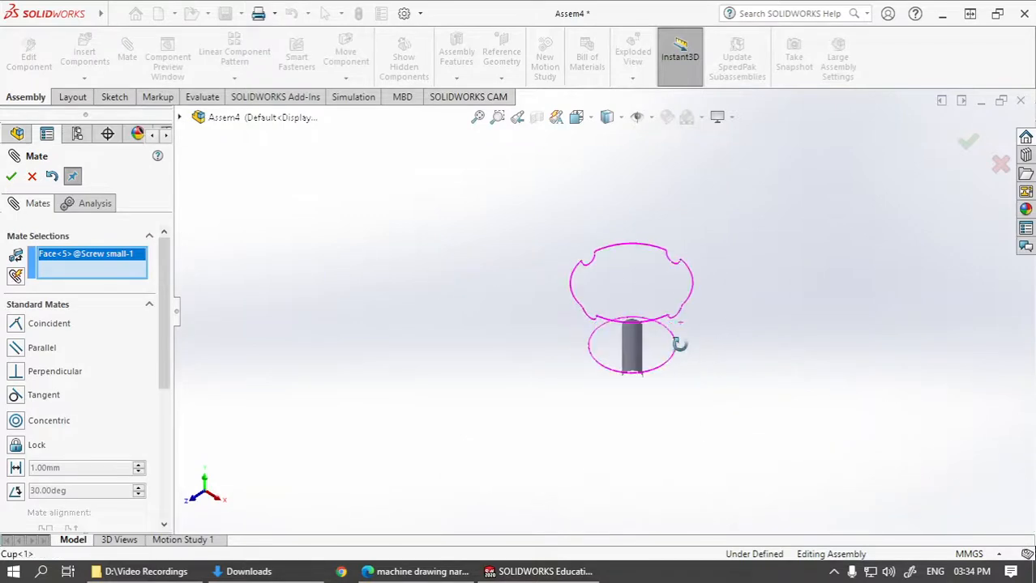
{"action": "scroll", "coordinate": [669, 297], "scroll_direction": "up", "scroll_amount": 3}
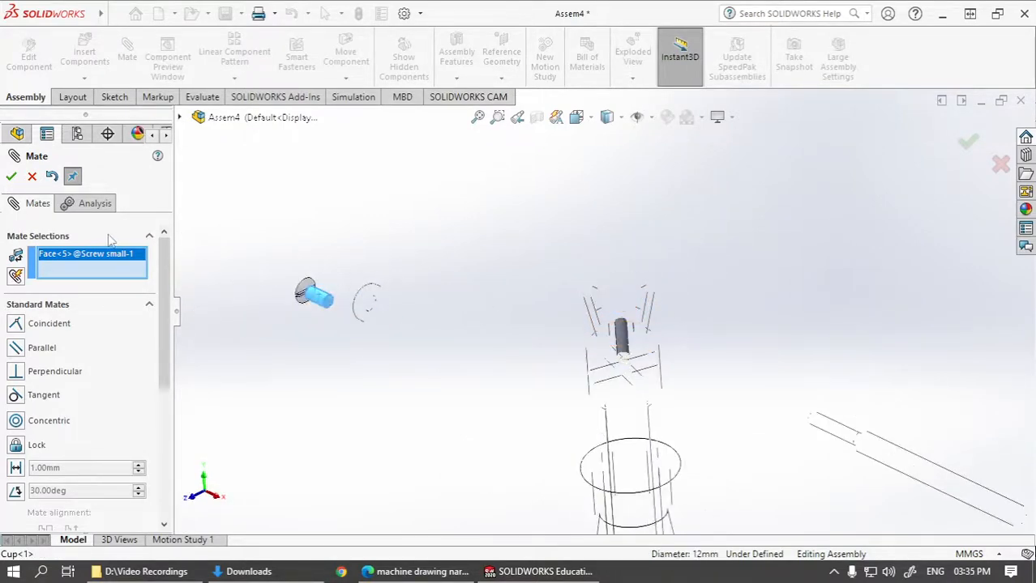
{"action": "left_click", "coordinate": [33, 180]}
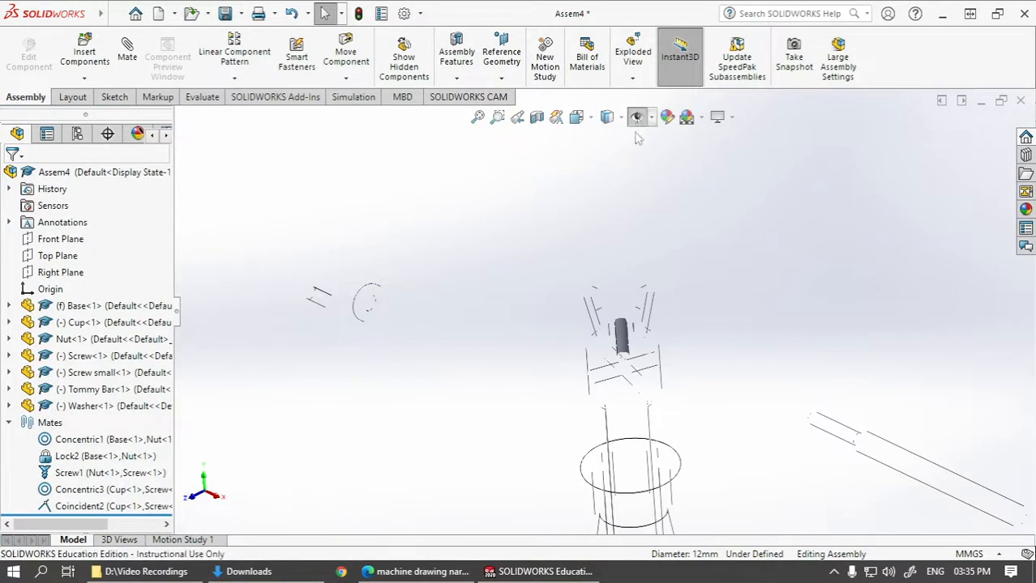
Add a concentric mate between the washer's hole and the cup's tapered outer face.
{"action": "left_click", "coordinate": [137, 57]}
{"action": "scroll", "coordinate": [308, 303], "scroll_direction": "down", "scroll_amount": 3}
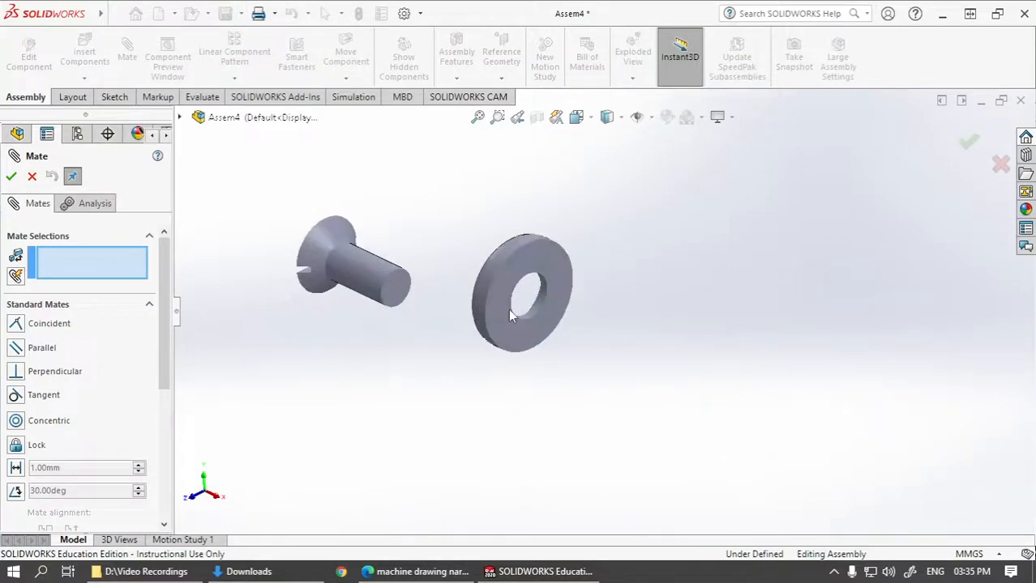
{"action": "scroll", "coordinate": [549, 310], "scroll_direction": "down", "scroll_amount": 3}
{"action": "left_click", "coordinate": [551, 309]}
{"action": "scroll", "coordinate": [550, 310], "scroll_direction": "up", "scroll_amount": 6}
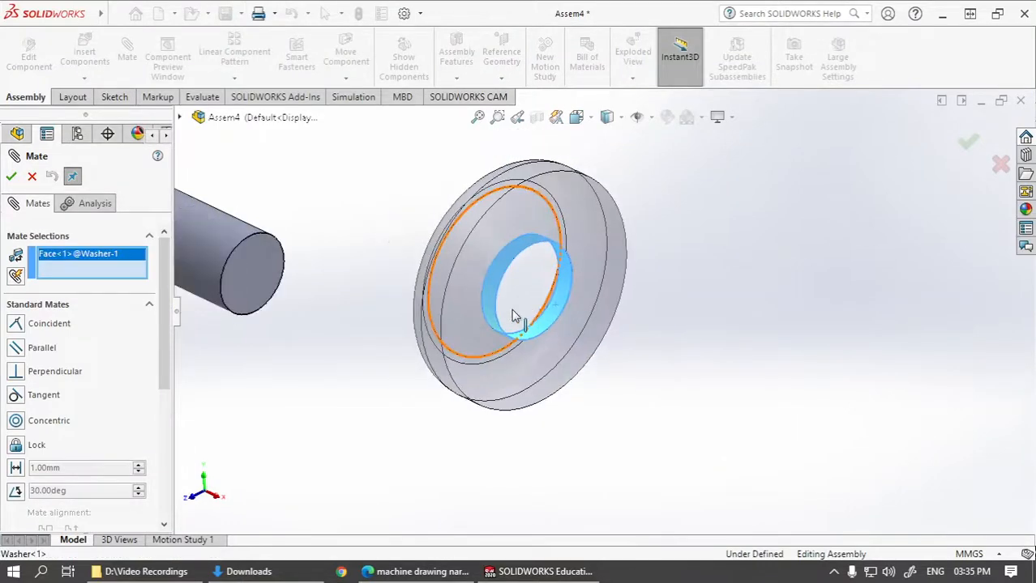
{"action": "scroll", "coordinate": [814, 308], "scroll_direction": "down", "scroll_amount": 2}
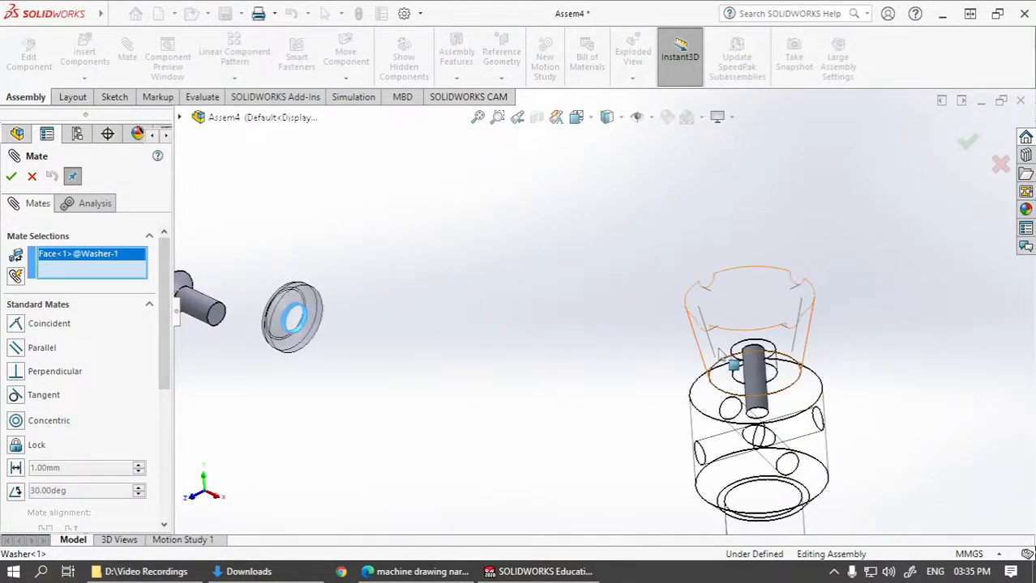
{"action": "left_click", "coordinate": [719, 350]}
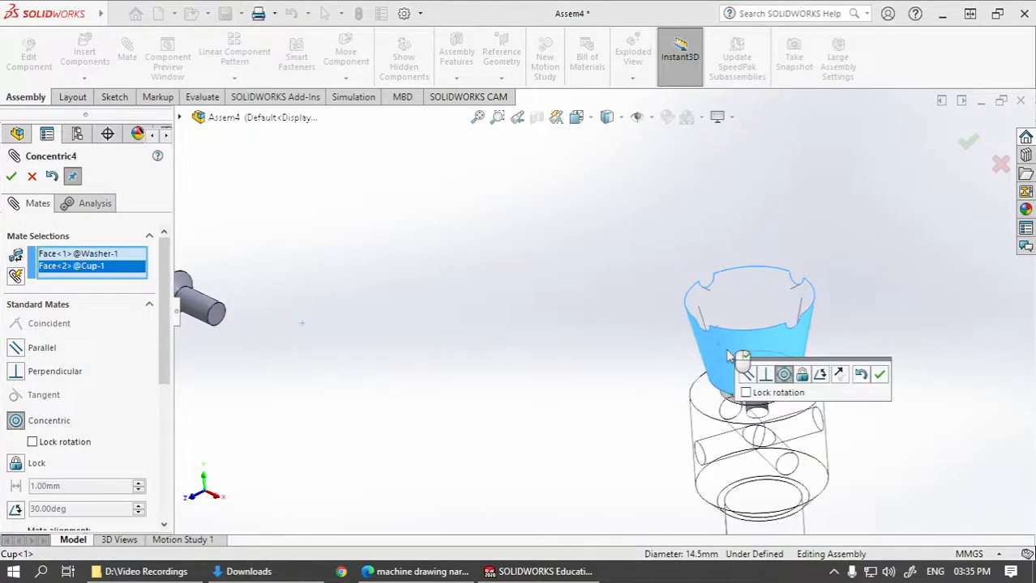
{"action": "left_click", "coordinate": [880, 374]}
{"action": "scroll", "coordinate": [796, 203], "scroll_direction": "up", "scroll_amount": 2}
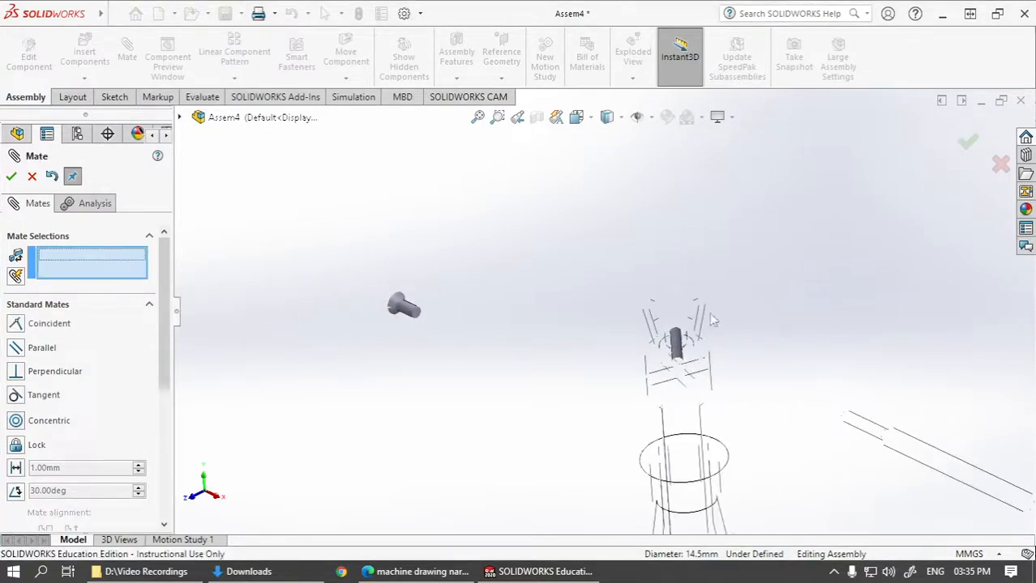
Lower the screw with its cup towards the nut and lift the washer clear above the cup.
{"action": "left_click_drag", "start_coordinate": [704, 328], "coordinate": [711, 365]}
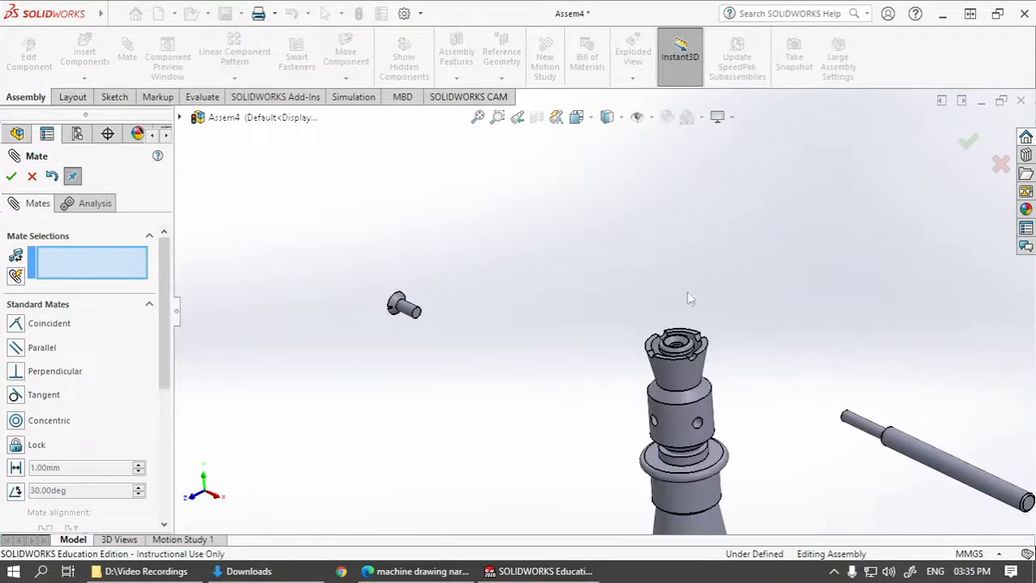
{"action": "scroll", "coordinate": [705, 354], "scroll_direction": "down", "scroll_amount": 3}
{"action": "scroll", "coordinate": [705, 354], "scroll_direction": "down", "scroll_amount": 1}
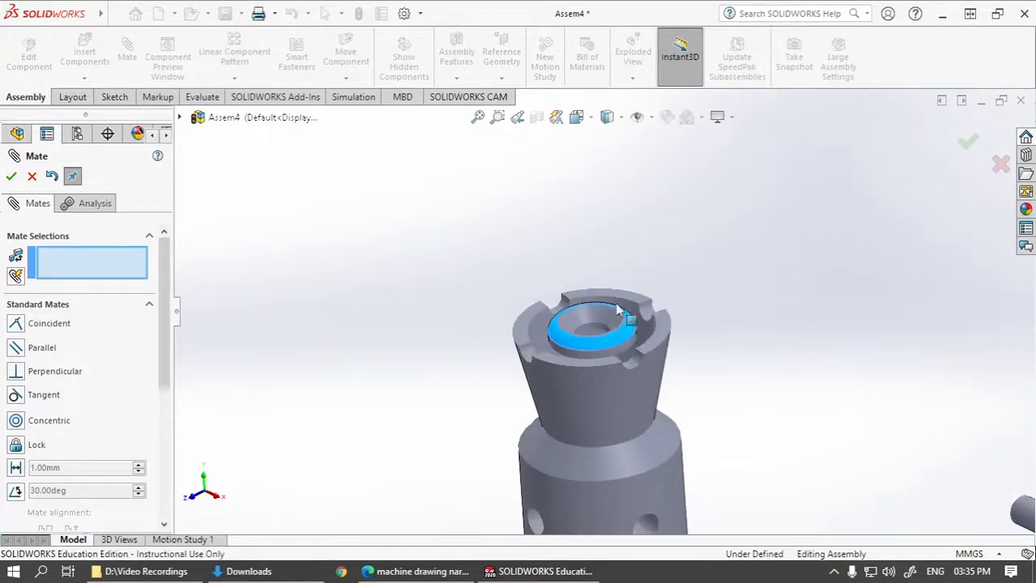
{"action": "left_click_drag", "start_coordinate": [615, 302], "coordinate": [597, 209]}
Add a coincident mate between the washer's flat underside and the top face of the screw's spigot inside the cup.
{"action": "middle_click_drag", "start_coordinate": [648, 268], "coordinate": [632, 117]}
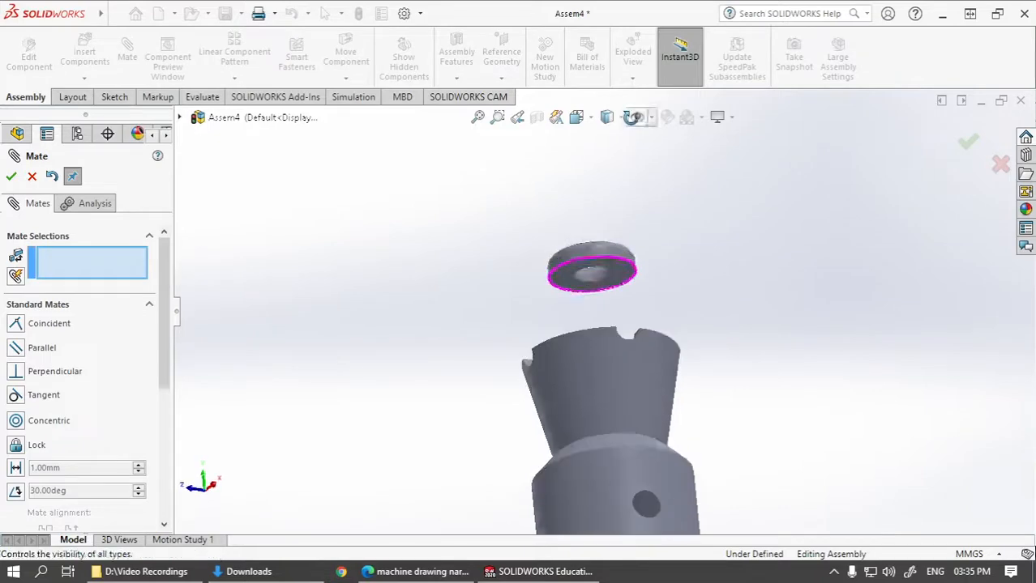
{"action": "left_click", "coordinate": [623, 272]}
{"action": "middle_click_drag", "start_coordinate": [632, 264], "coordinate": [659, 318]}
{"action": "scroll", "coordinate": [651, 199], "scroll_direction": "up", "scroll_amount": 3}
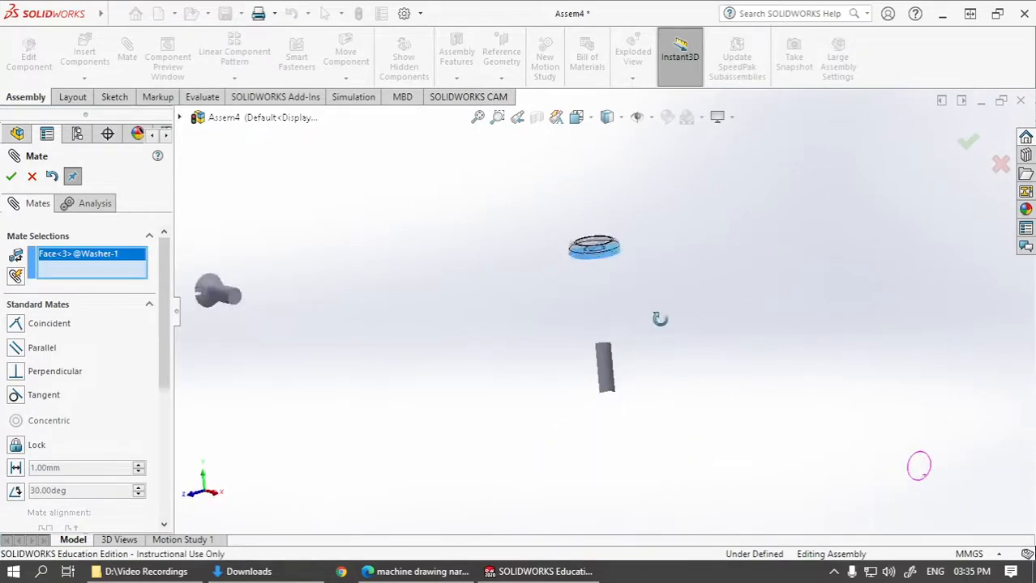
{"action": "scroll", "coordinate": [660, 318], "scroll_direction": "down", "scroll_amount": 5}
{"action": "scroll", "coordinate": [620, 338], "scroll_direction": "up", "scroll_amount": 2}
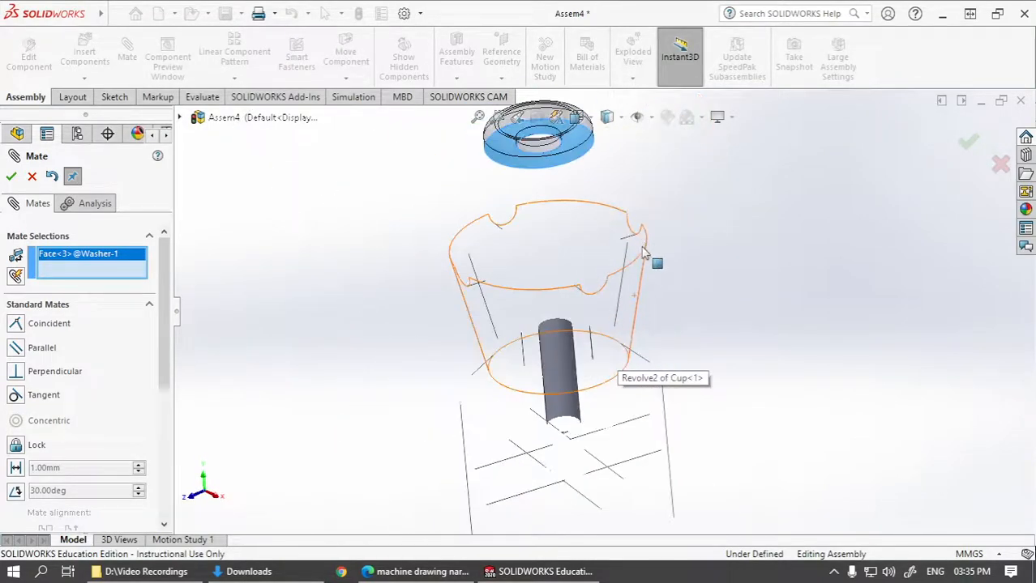
{"action": "middle_click_drag", "start_coordinate": [642, 254], "coordinate": [567, 300]}
{"action": "left_click", "coordinate": [569, 296]}
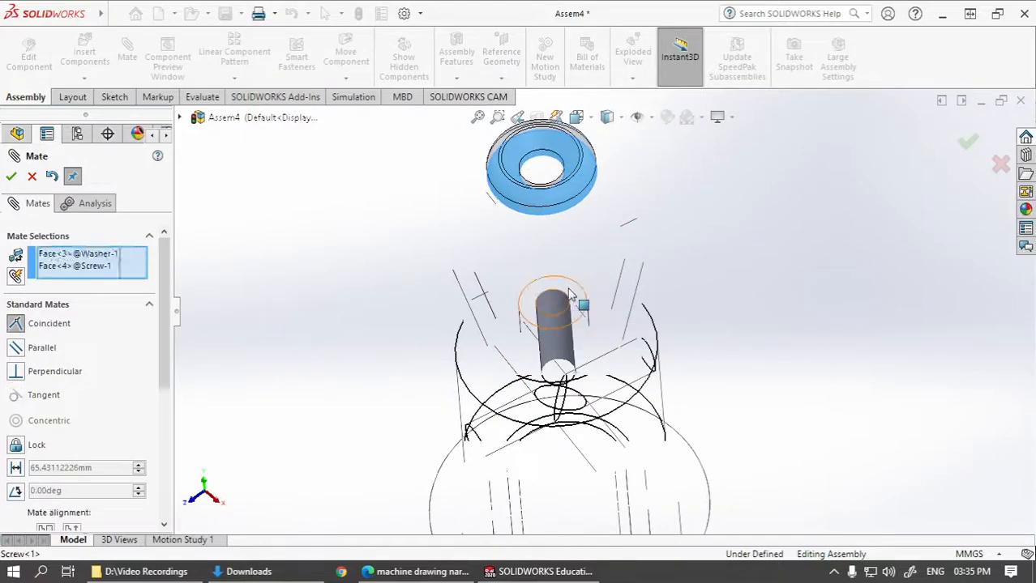
{"action": "left_click", "coordinate": [741, 254]}
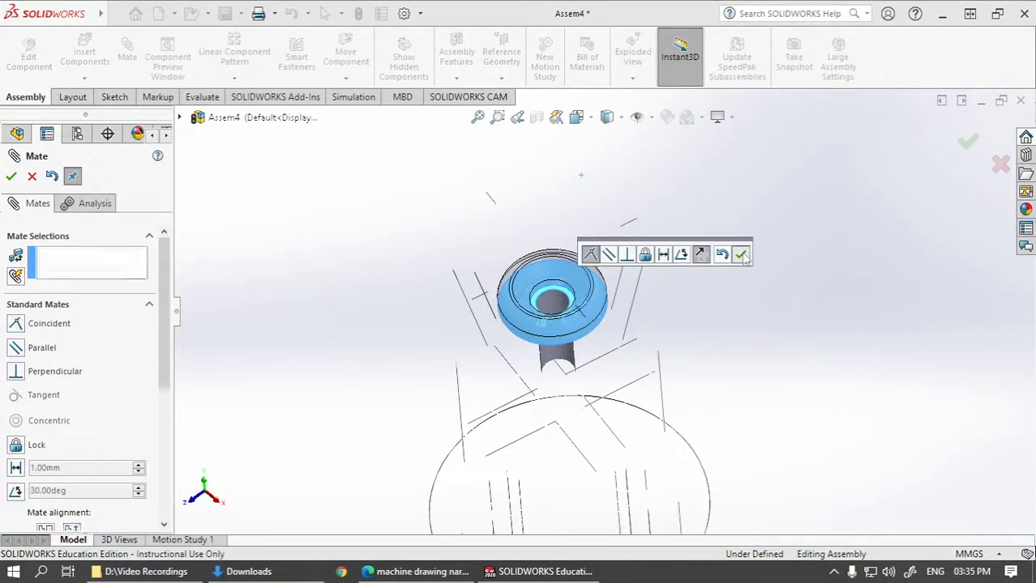
{"action": "scroll", "coordinate": [720, 282], "scroll_direction": "up", "scroll_amount": 2}
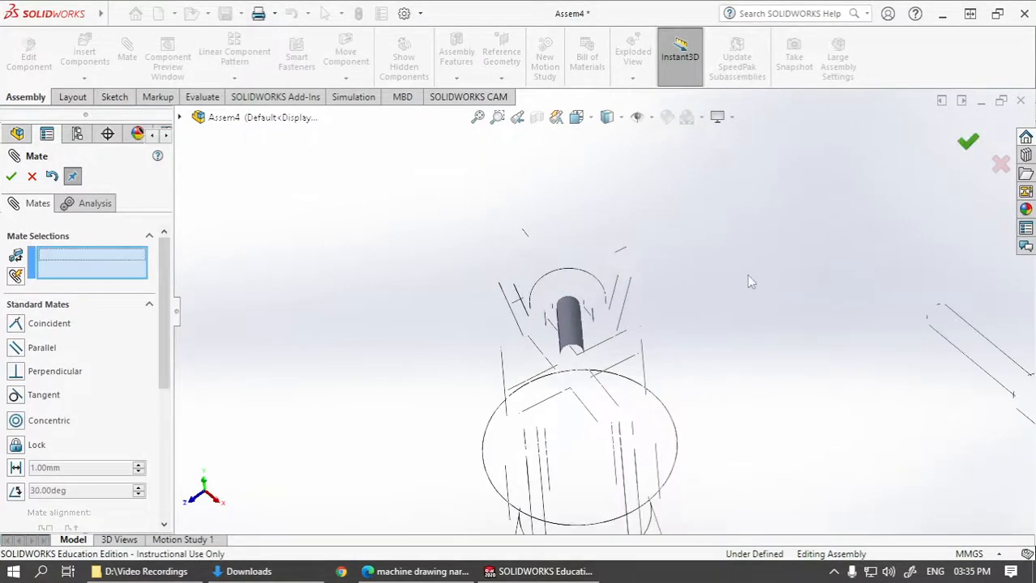
{"action": "scroll", "coordinate": [751, 282], "scroll_direction": "up", "scroll_amount": 4}
{"action": "key", "text": "Escape"}
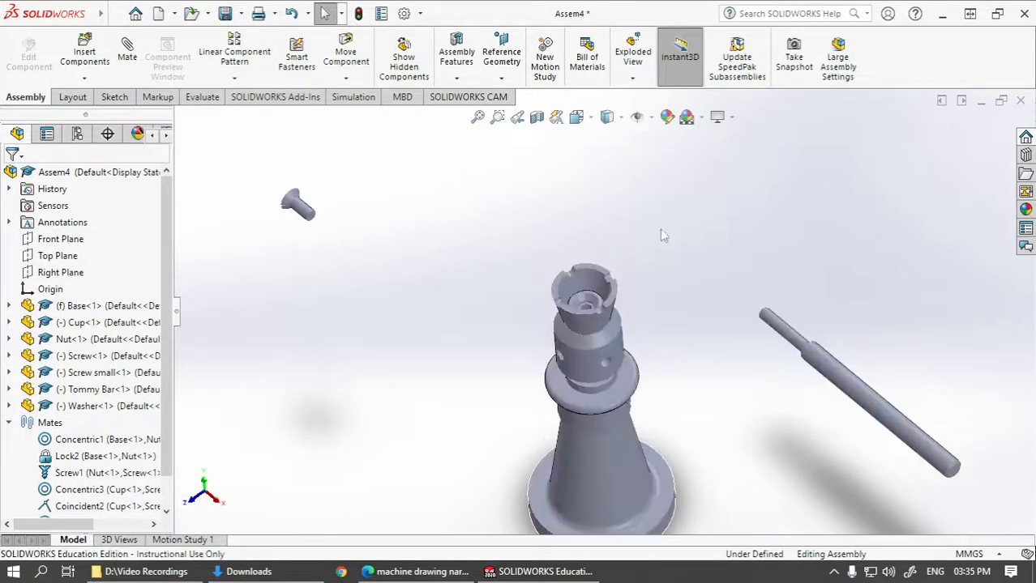
Add a concentric mate between the small screw's shank and the screw's central hole, flipping the alignment so the small screw's head faces up.
{"action": "left_click", "coordinate": [127, 50]}
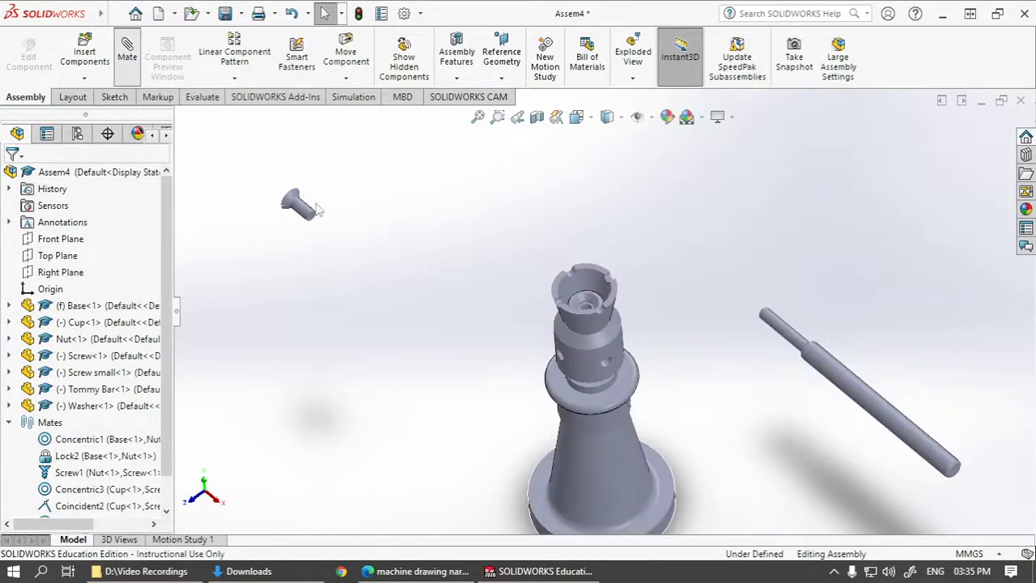
{"action": "scroll", "coordinate": [312, 215], "scroll_direction": "down", "scroll_amount": 2}
{"action": "left_click", "coordinate": [312, 221]}
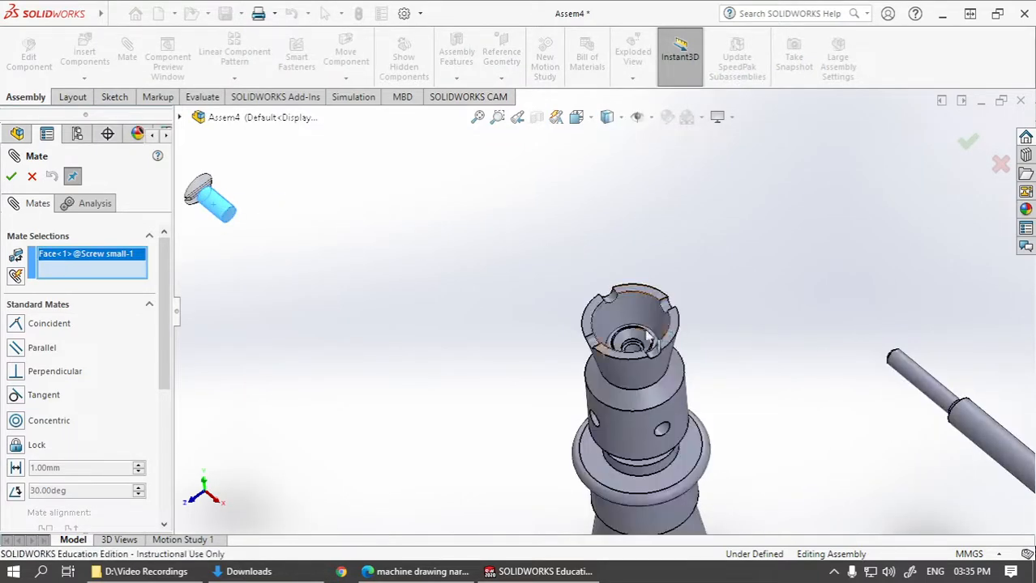
{"action": "scroll", "coordinate": [613, 367], "scroll_direction": "down", "scroll_amount": 3}
{"action": "left_click", "coordinate": [614, 367]}
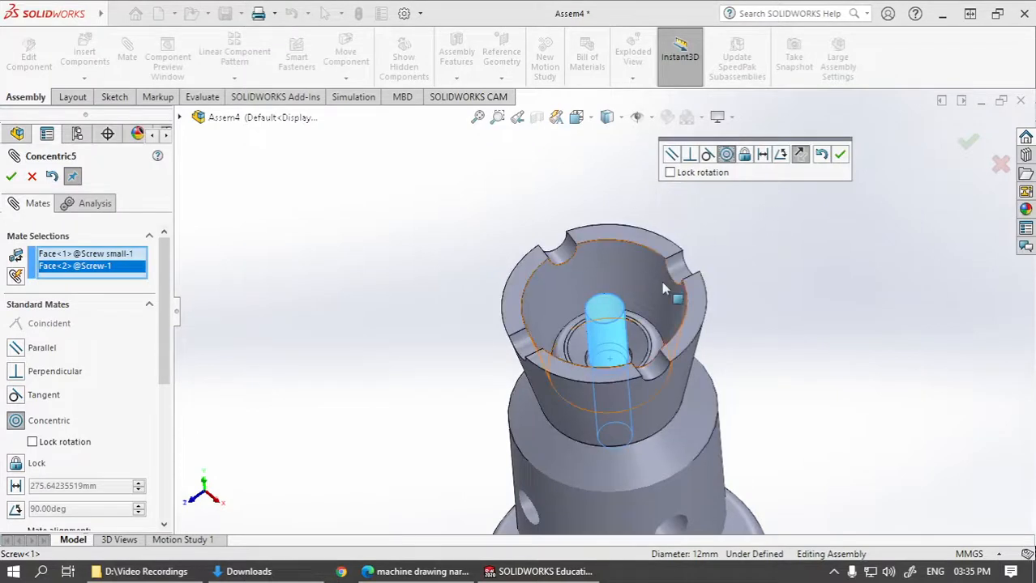
{"action": "left_click_drag", "start_coordinate": [166, 292], "coordinate": [166, 377]}
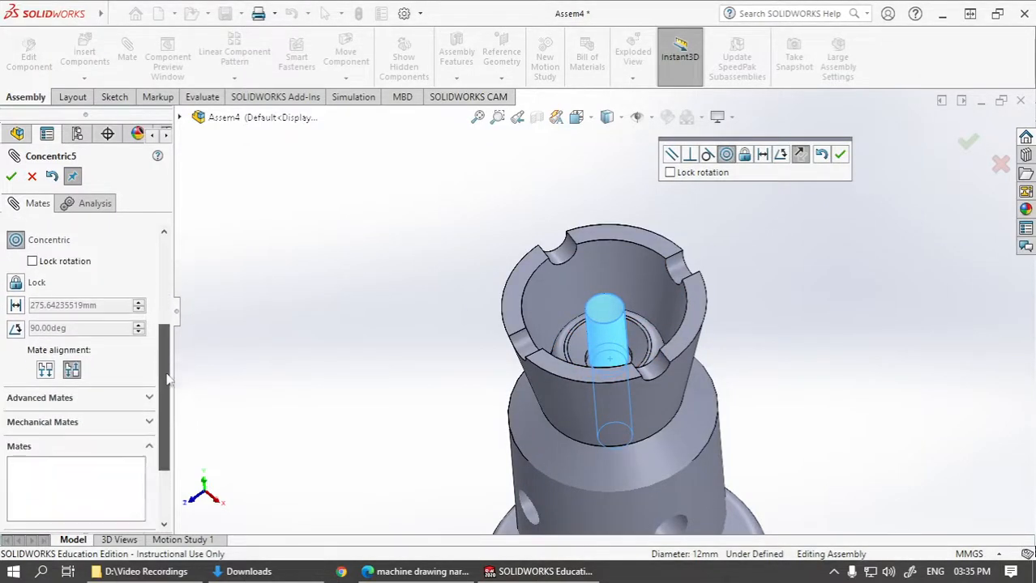
{"action": "left_click", "coordinate": [45, 370]}
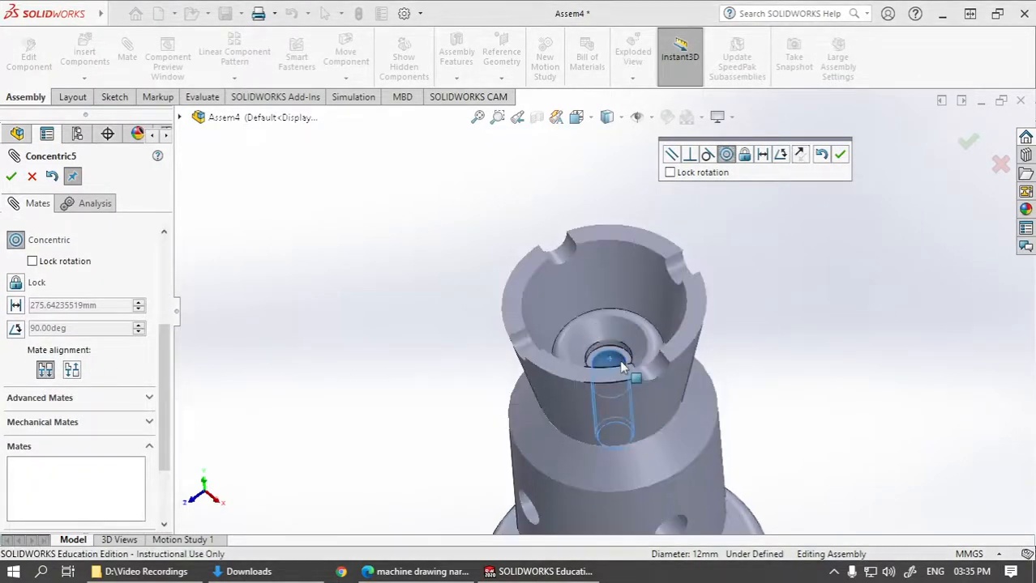
{"action": "scroll", "coordinate": [604, 304], "scroll_direction": "up", "scroll_amount": 2}
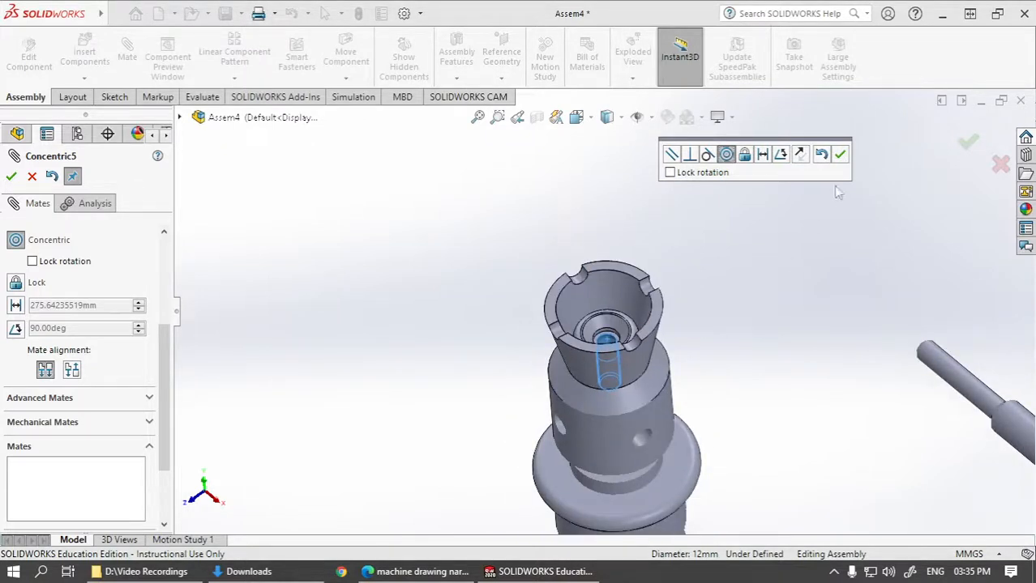
{"action": "left_click", "coordinate": [841, 155]}
Lift the small screw out of the cup and mate its conical head face coincident with the washer's countersunk face.
{"action": "left_click_drag", "start_coordinate": [629, 298], "coordinate": [601, 246]}
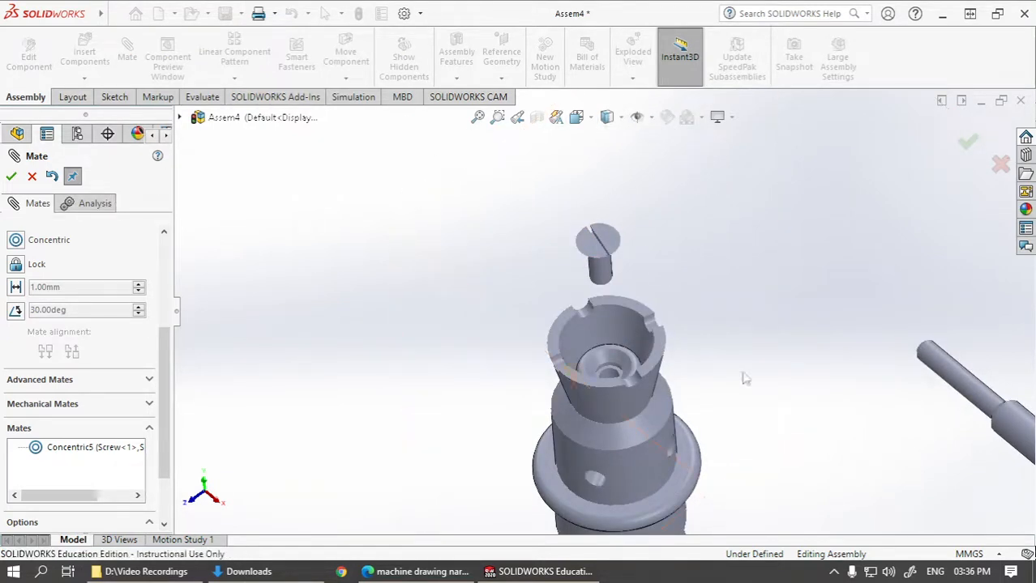
{"action": "middle_click_drag", "start_coordinate": [649, 347], "coordinate": [796, 397]}
{"action": "scroll", "coordinate": [649, 276], "scroll_direction": "down", "scroll_amount": 5}
{"action": "left_click", "coordinate": [622, 235]}
{"action": "scroll", "coordinate": [649, 233], "scroll_direction": "up", "scroll_amount": 5}
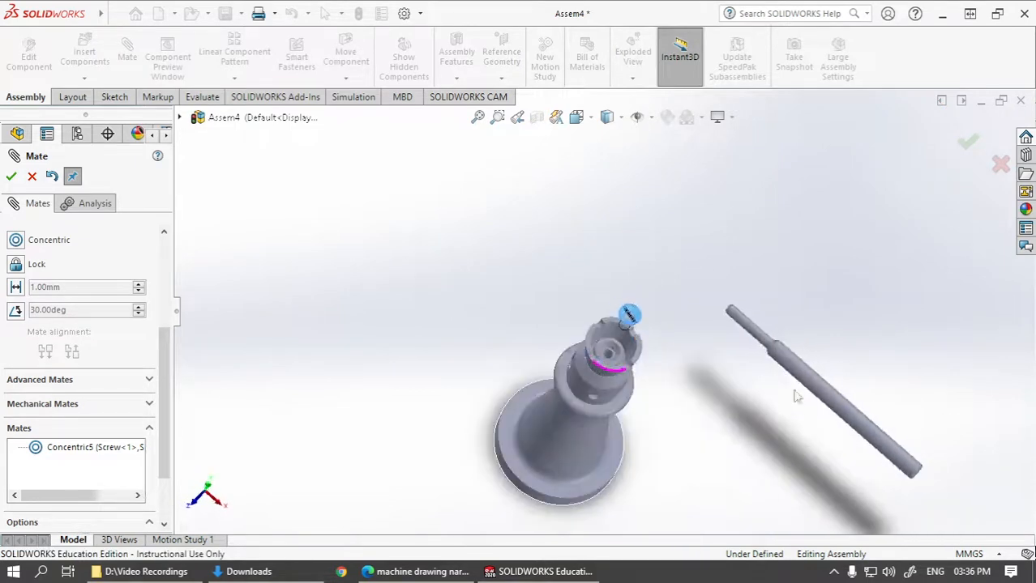
{"action": "scroll", "coordinate": [598, 324], "scroll_direction": "down", "scroll_amount": 5}
{"action": "left_click", "coordinate": [600, 316]}
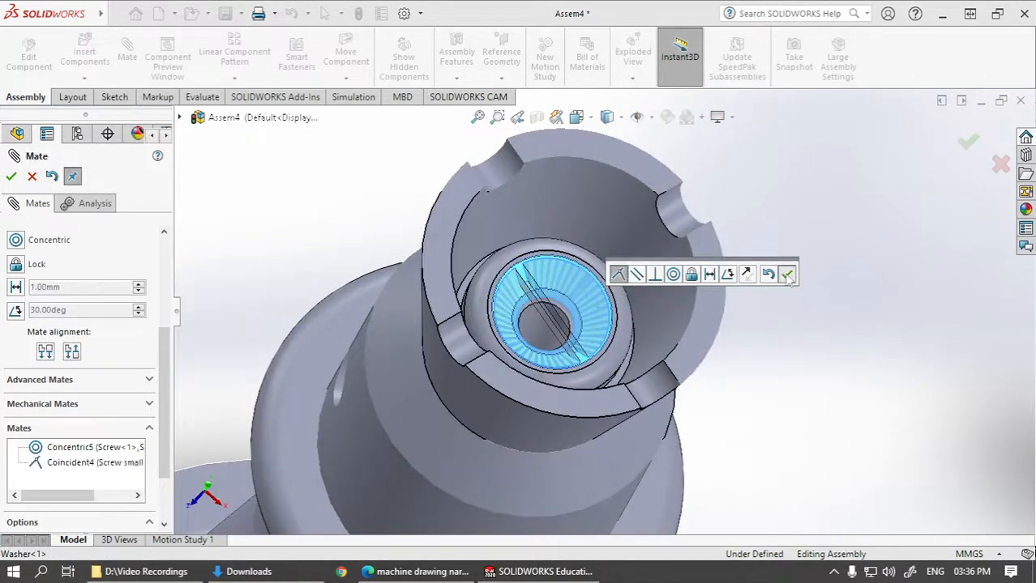
{"action": "left_click", "coordinate": [787, 274]}
{"action": "left_click", "coordinate": [11, 176]}
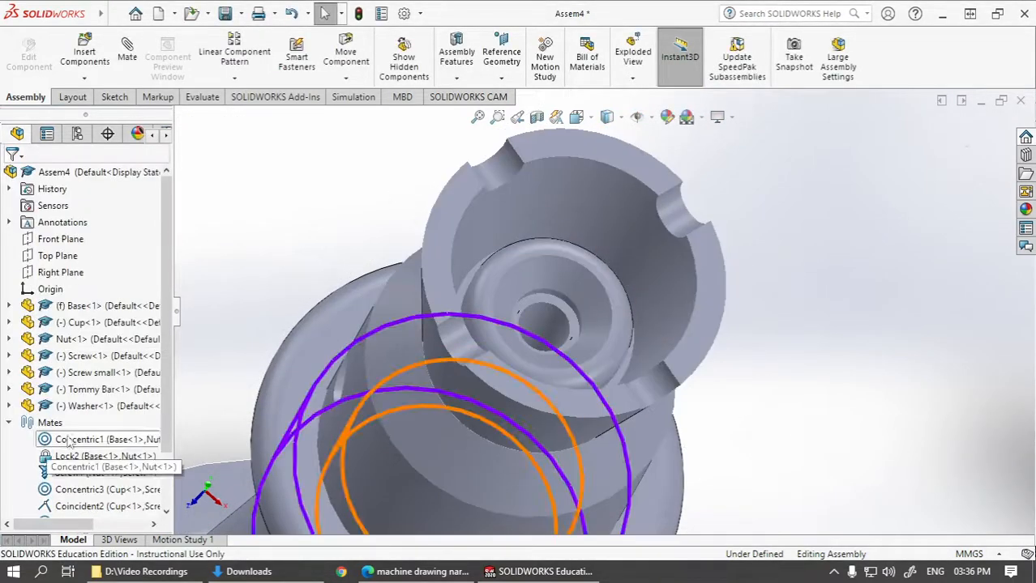
Change the coincident mate between the small screw and the washer to a lock mate.
{"action": "scroll", "coordinate": [166, 450], "scroll_direction": "down", "scroll_amount": 1}
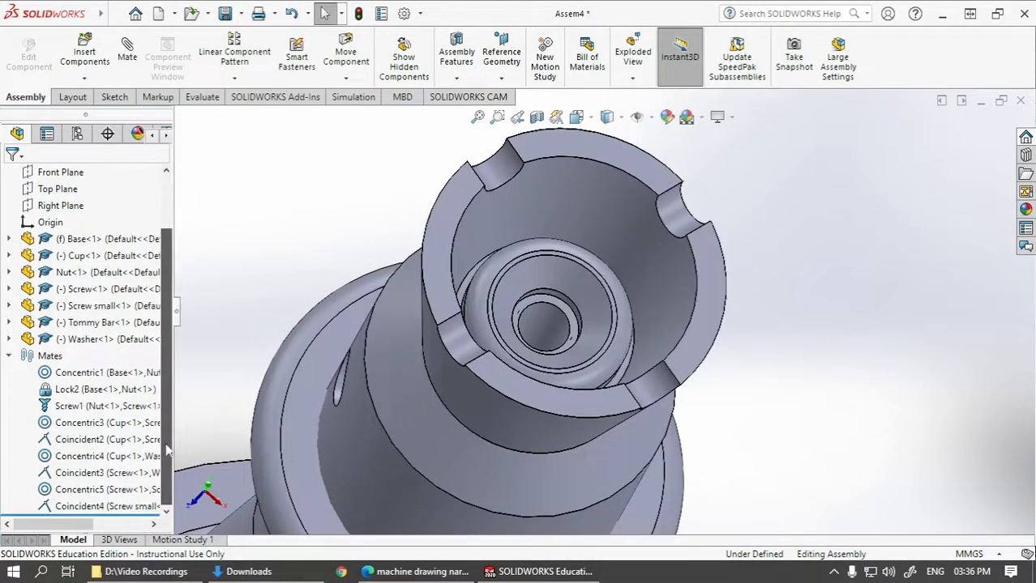
{"action": "left_click", "coordinate": [91, 506]}
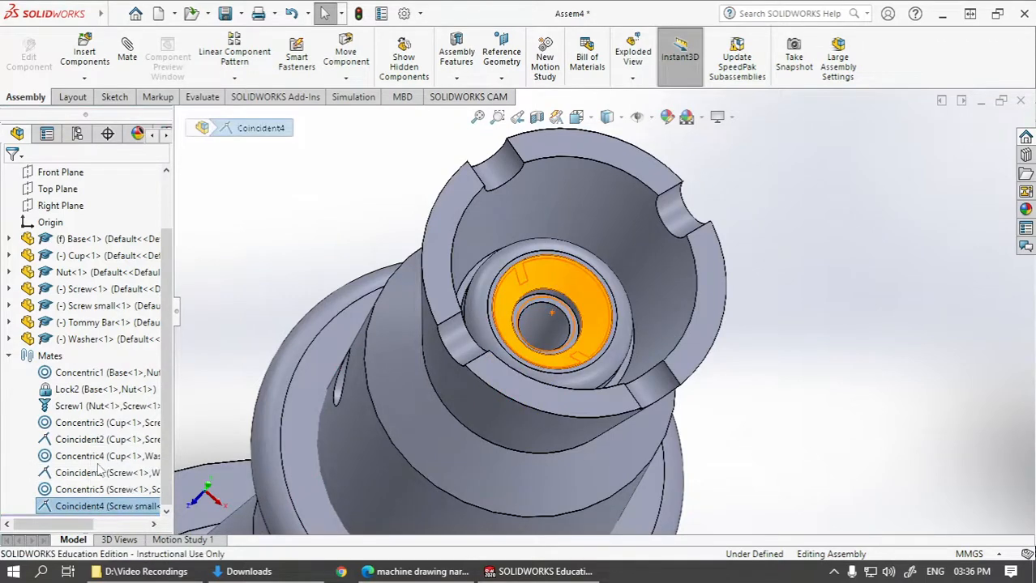
{"action": "left_click", "coordinate": [99, 469]}
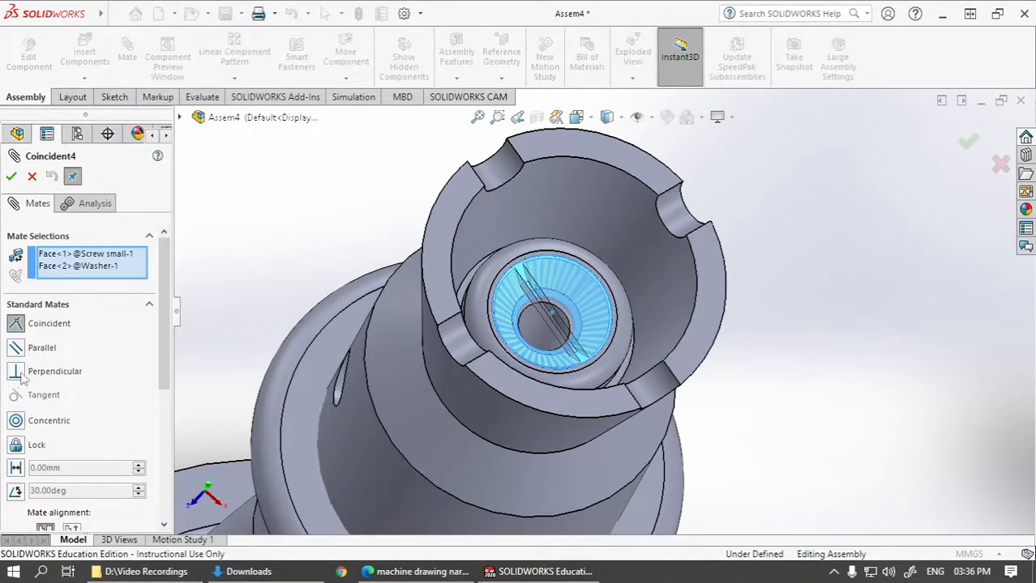
{"action": "left_click", "coordinate": [16, 445]}
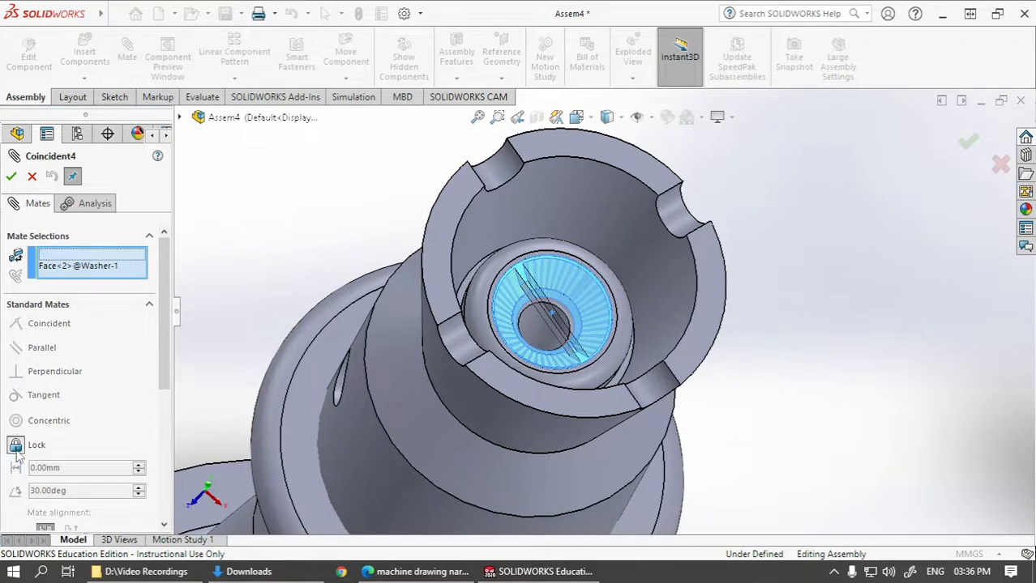
{"action": "left_click", "coordinate": [11, 177]}
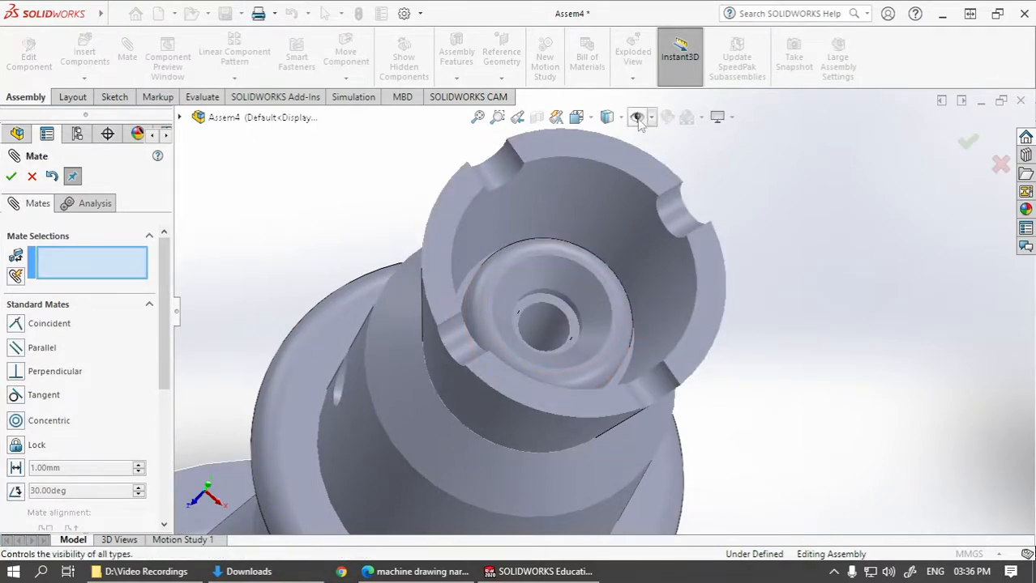
{"action": "left_click", "coordinate": [11, 176]}
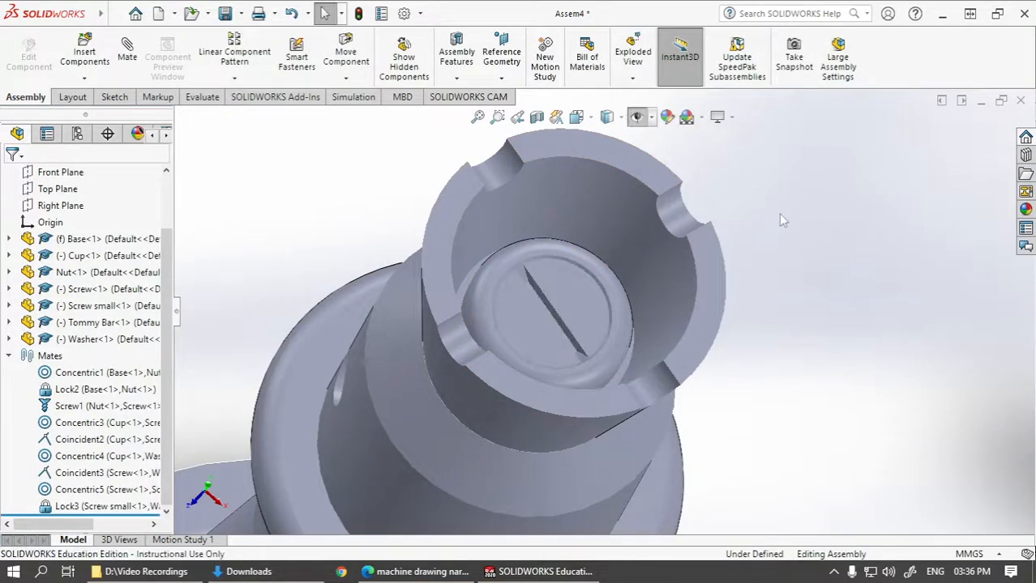
Move the screw with its cup up out of the nut and lower it slightly to try out the screw mate.
{"action": "scroll", "coordinate": [778, 218], "scroll_direction": "up", "scroll_amount": 4}
{"action": "middle_click_drag", "start_coordinate": [746, 232], "coordinate": [723, 236]}
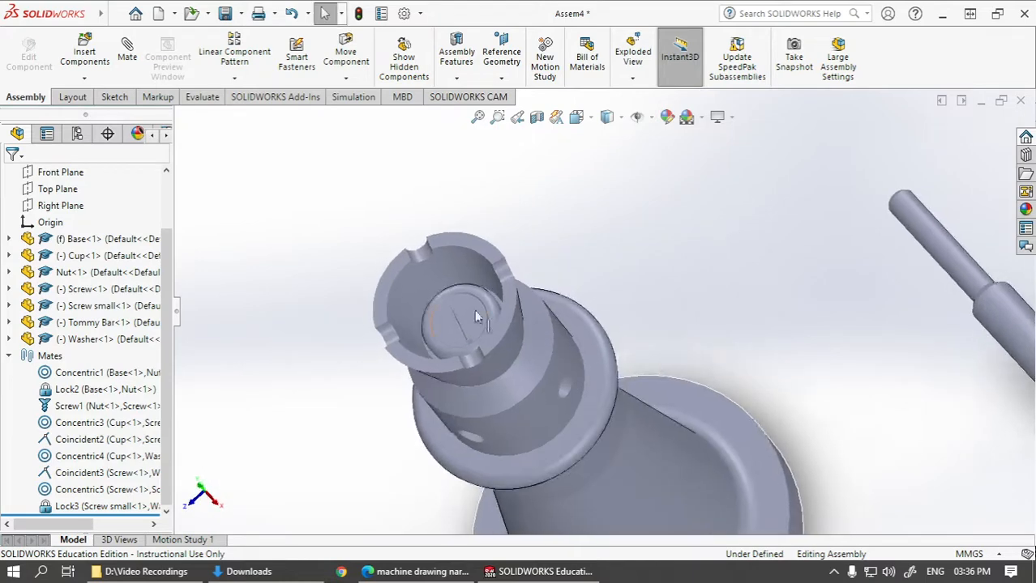
{"action": "left_click_drag", "start_coordinate": [502, 324], "coordinate": [441, 229]}
{"action": "scroll", "coordinate": [630, 246], "scroll_direction": "up", "scroll_amount": 3}
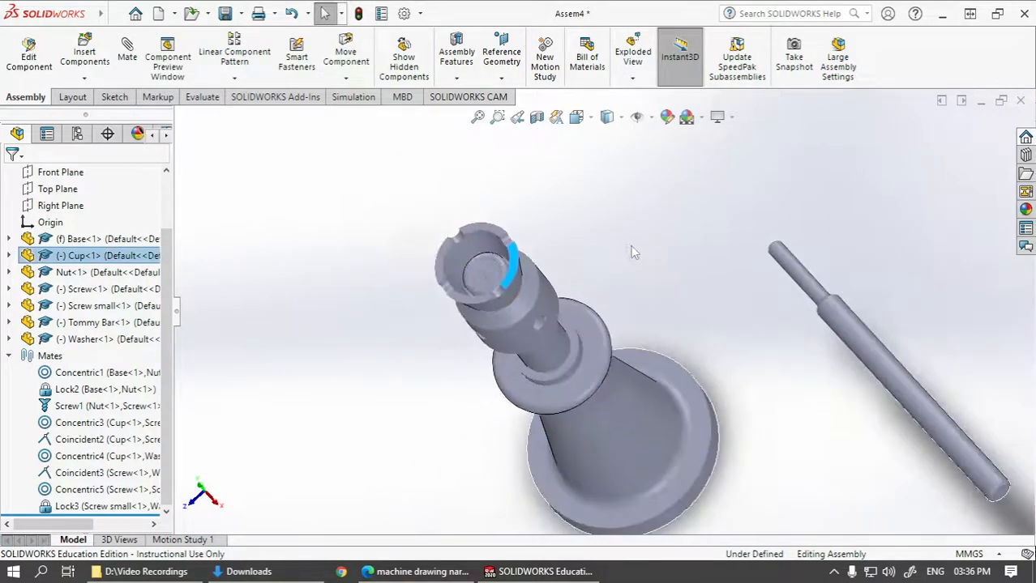
{"action": "middle_click_drag", "start_coordinate": [636, 284], "coordinate": [653, 230]}
{"action": "left_click", "coordinate": [546, 172]}
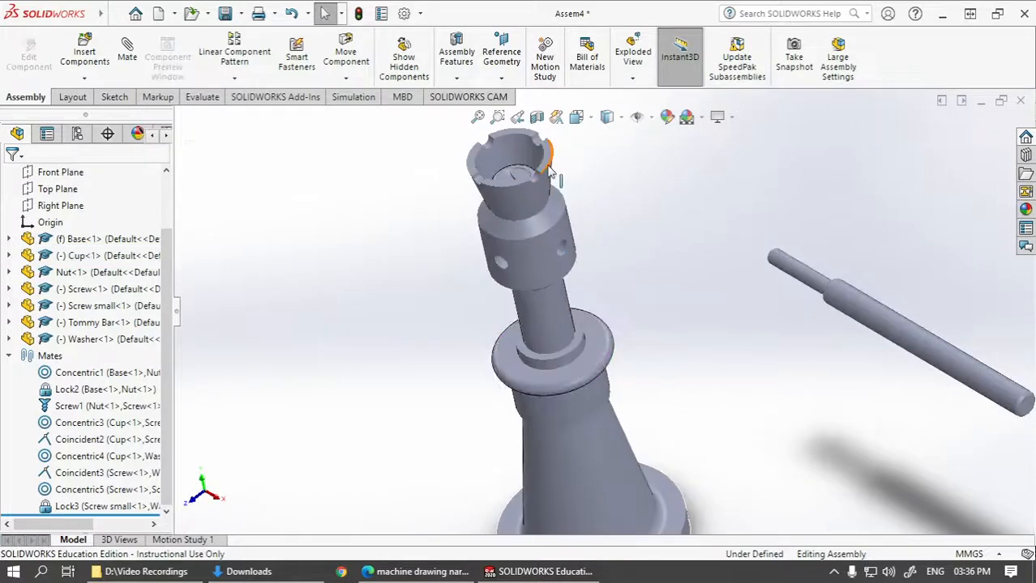
{"action": "left_click_drag", "start_coordinate": [549, 166], "coordinate": [552, 265]}
{"action": "key", "text": "Escape"}
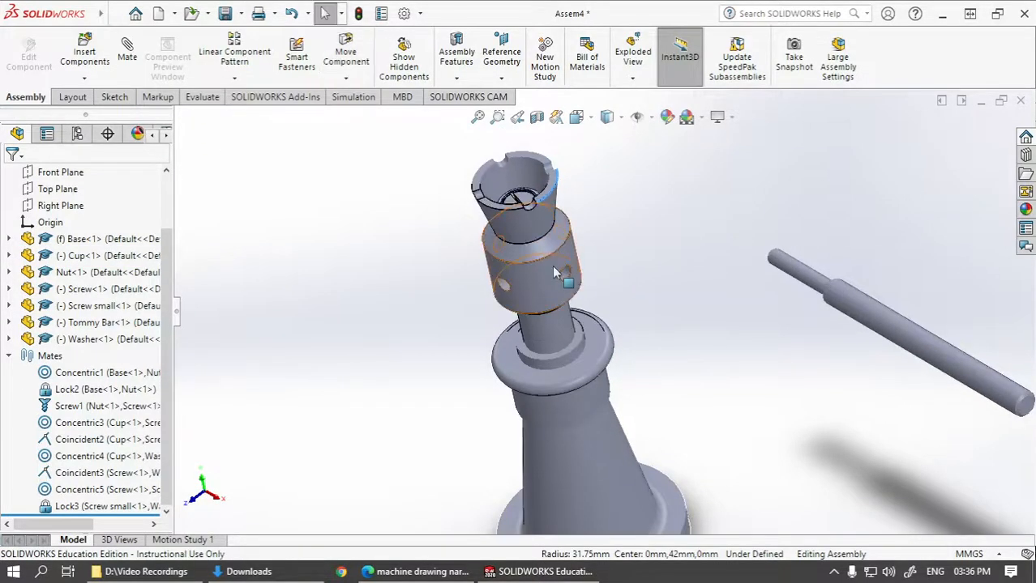
{"action": "scroll", "coordinate": [591, 286], "scroll_direction": "up", "scroll_amount": 2}
{"action": "middle_click_drag", "start_coordinate": [662, 295], "coordinate": [680, 275]}
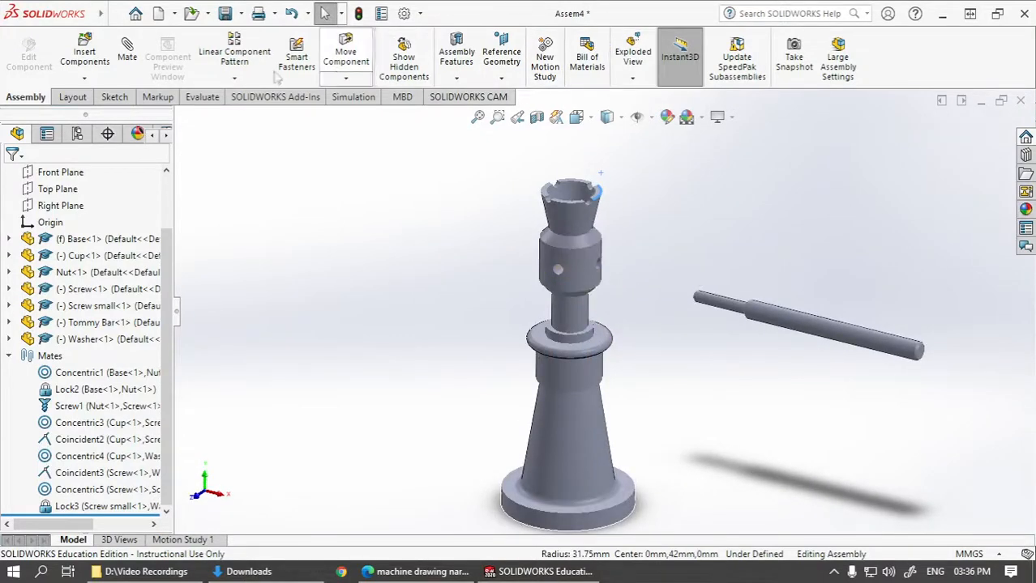
{"action": "left_click", "coordinate": [131, 61]}
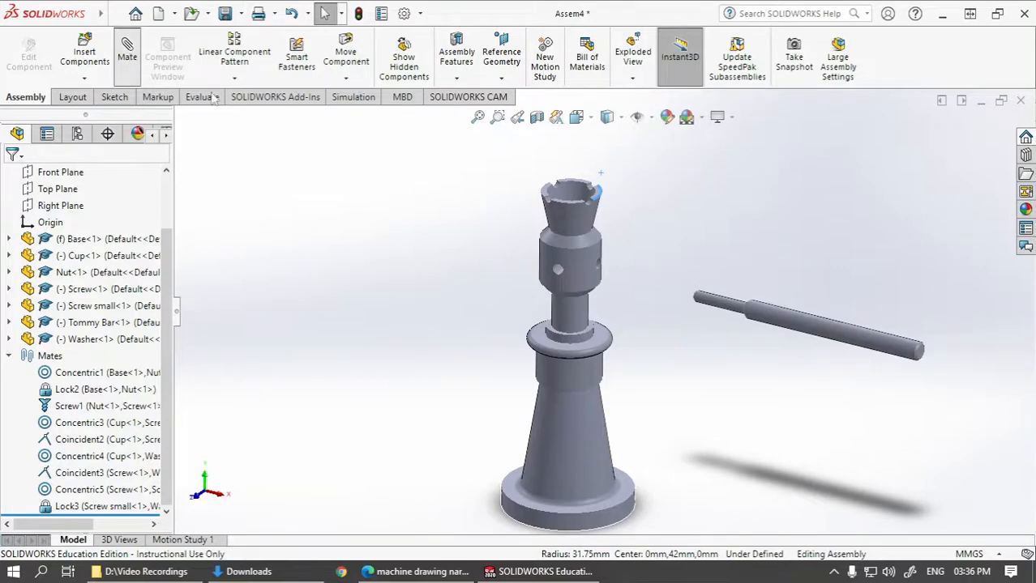
{"action": "left_click", "coordinate": [734, 318]}
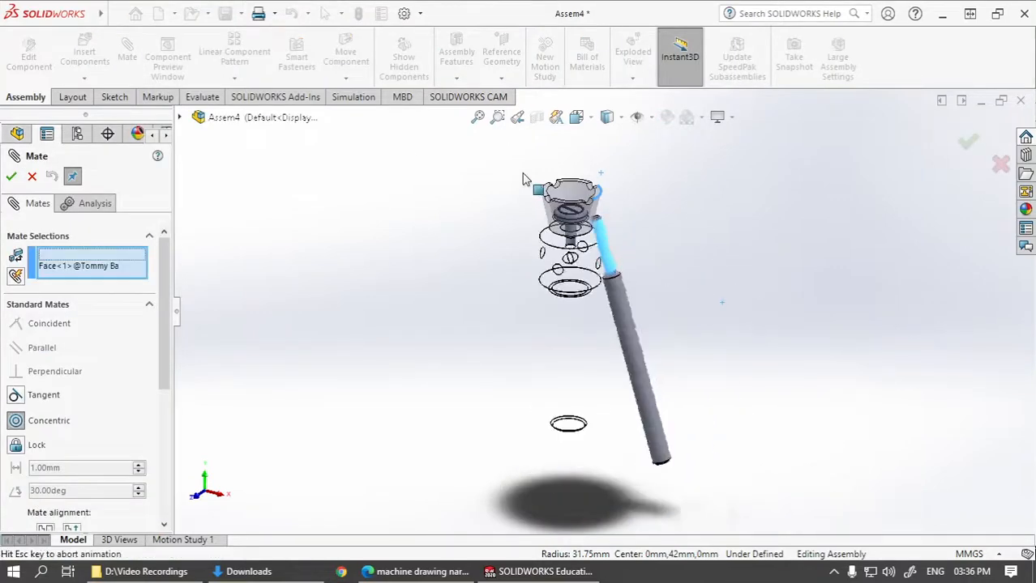
{"action": "left_click", "coordinate": [543, 187]}
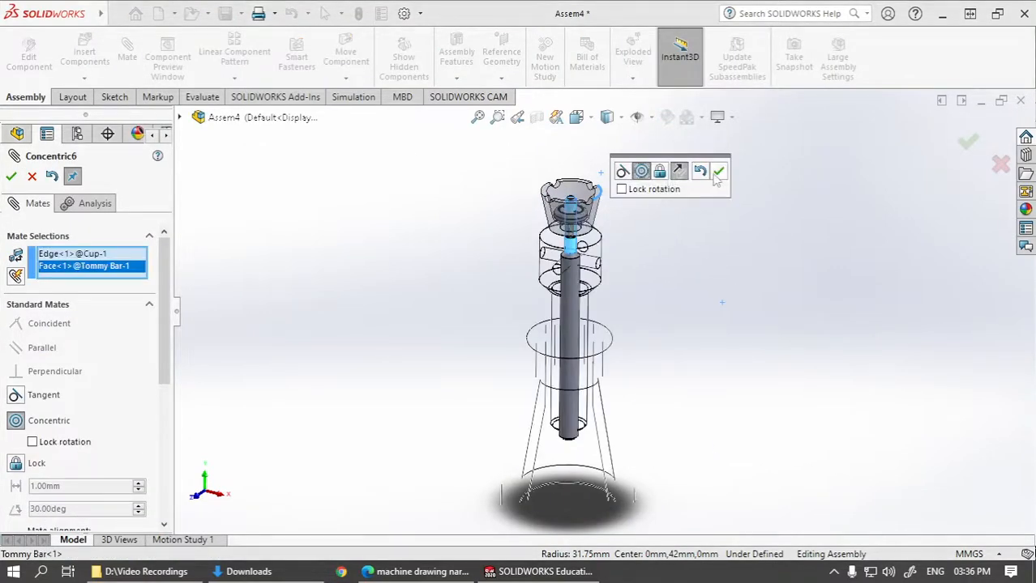
{"action": "left_click", "coordinate": [31, 176]}
{"action": "left_click", "coordinate": [31, 176]}
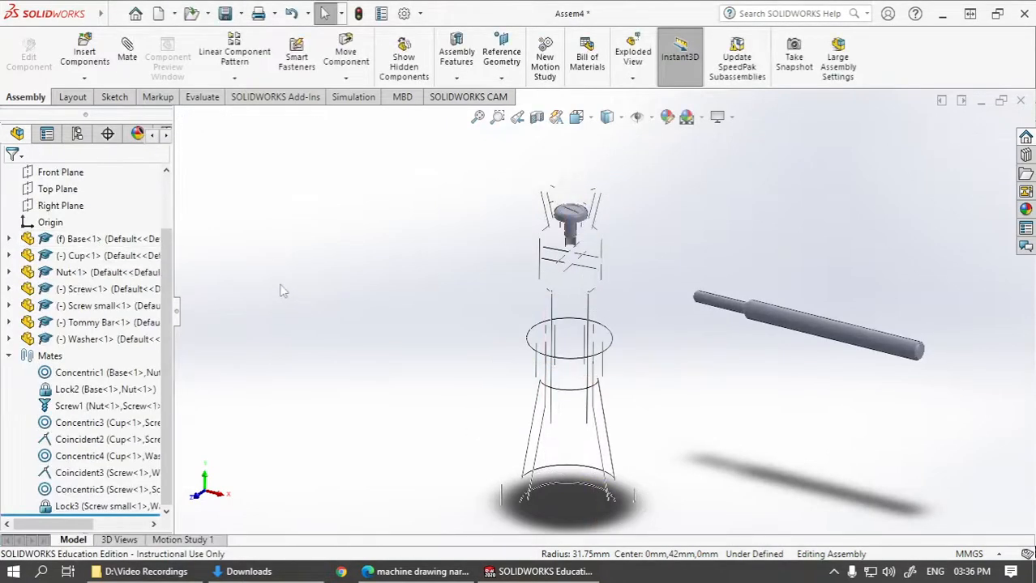
{"action": "left_click", "coordinate": [639, 122]}
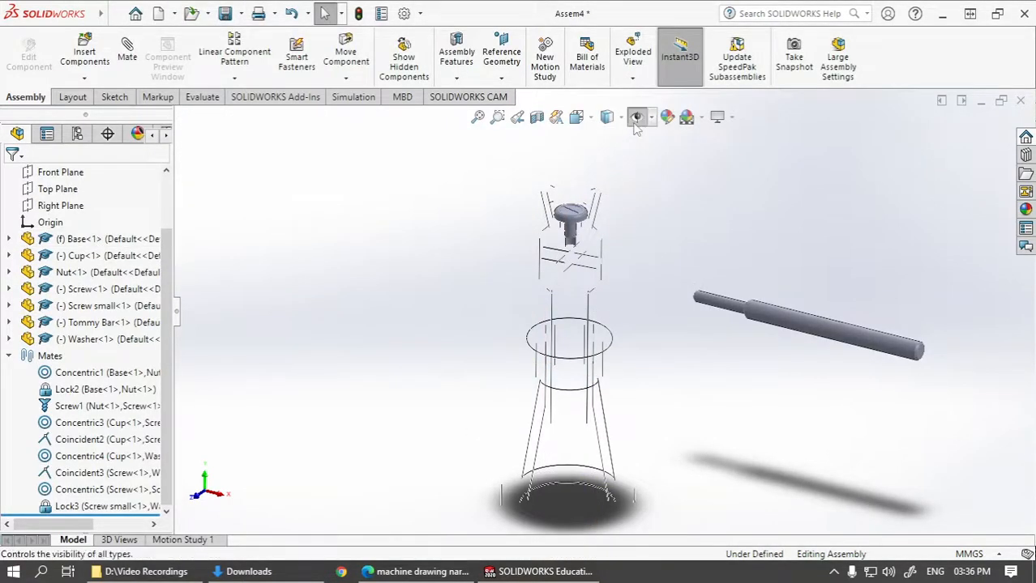
{"action": "left_click", "coordinate": [638, 123]}
Add a concentric mate between the tommy bar's thin end and the cross hole in the screw's head.
{"action": "left_click", "coordinate": [127, 48]}
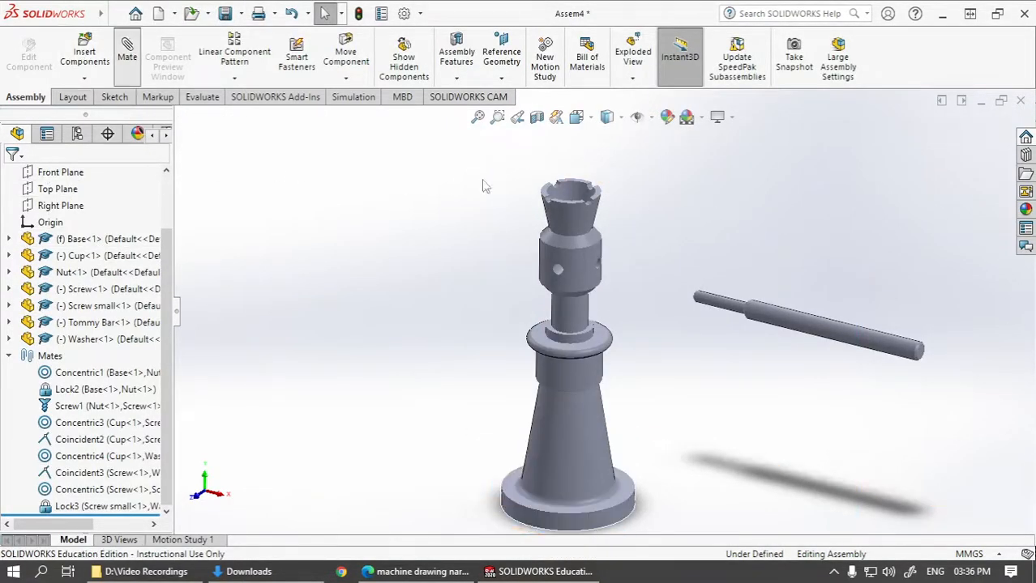
{"action": "left_click", "coordinate": [719, 304]}
{"action": "scroll", "coordinate": [649, 266], "scroll_direction": "down", "scroll_amount": 4}
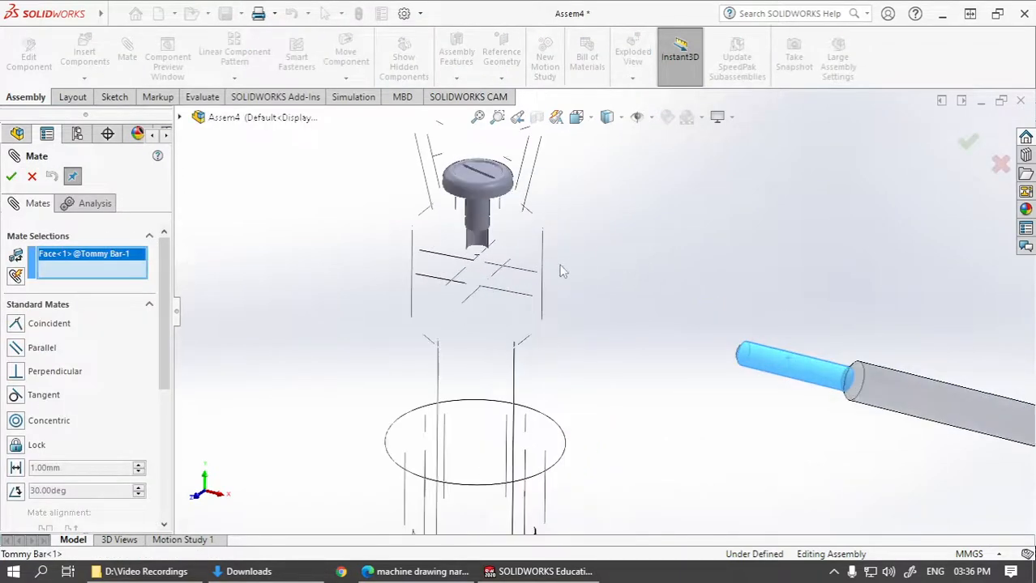
{"action": "scroll", "coordinate": [544, 300], "scroll_direction": "down", "scroll_amount": 4}
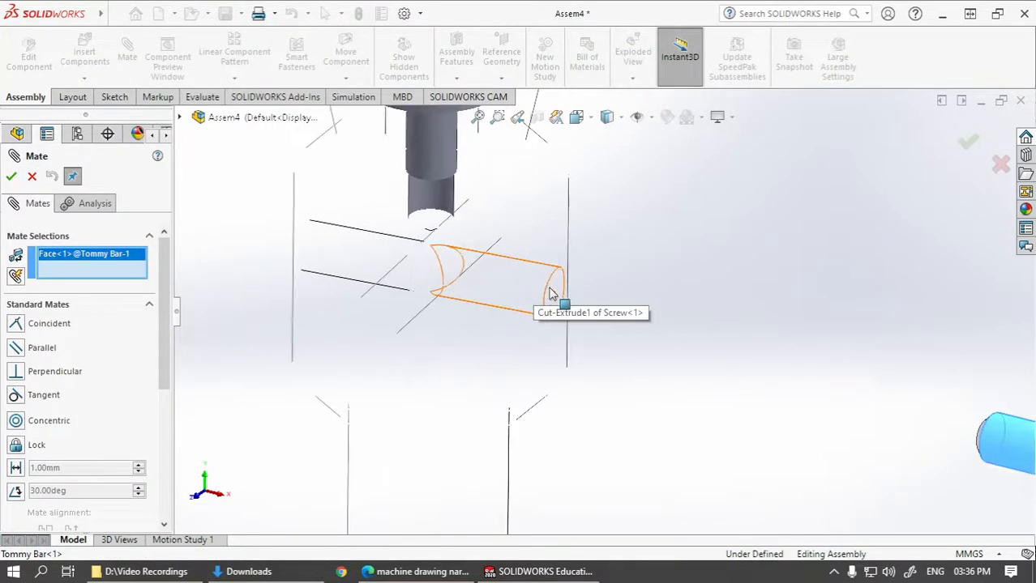
{"action": "left_click", "coordinate": [555, 297]}
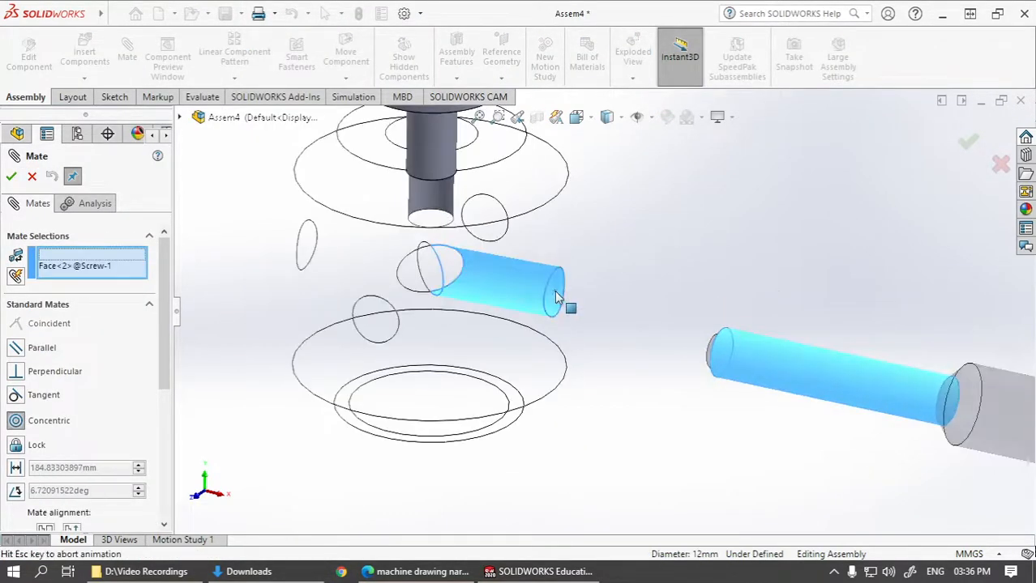
{"action": "left_click", "coordinate": [637, 119]}
{"action": "left_click", "coordinate": [638, 120]}
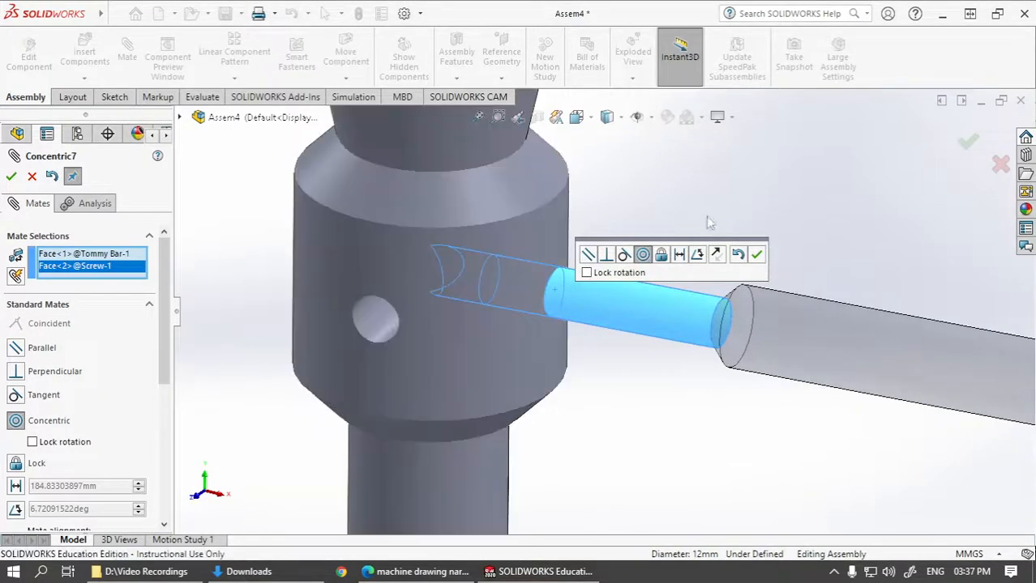
{"action": "left_click", "coordinate": [756, 254]}
{"action": "scroll", "coordinate": [711, 224], "scroll_direction": "up", "scroll_amount": 5}
{"action": "middle_click_drag", "start_coordinate": [682, 257], "coordinate": [678, 329]}
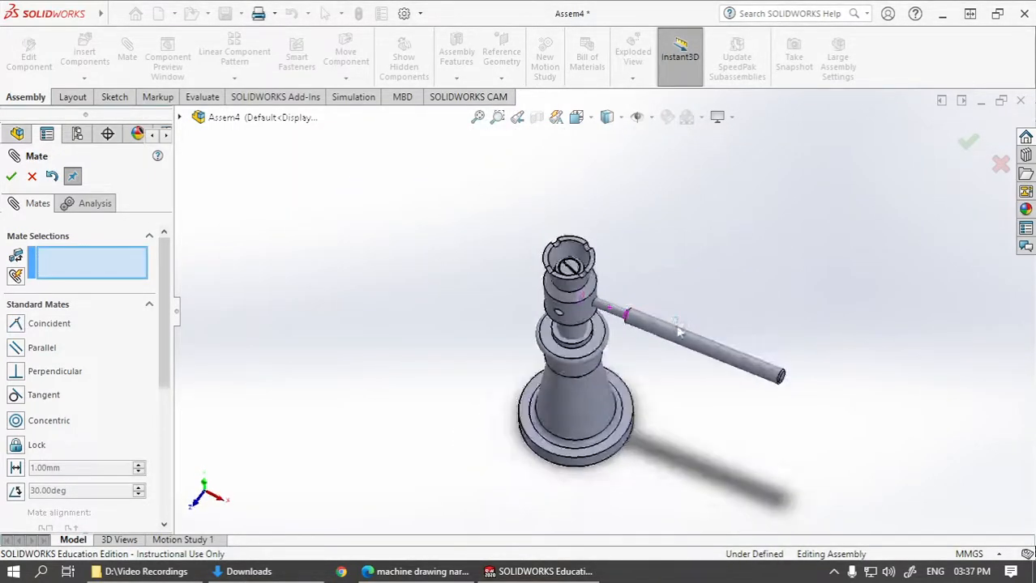
Slide the tommy bar through the screw head's cross hole so its thin end sticks out on the far side, and finish mating.
{"action": "left_click_drag", "start_coordinate": [690, 341], "coordinate": [686, 237]}
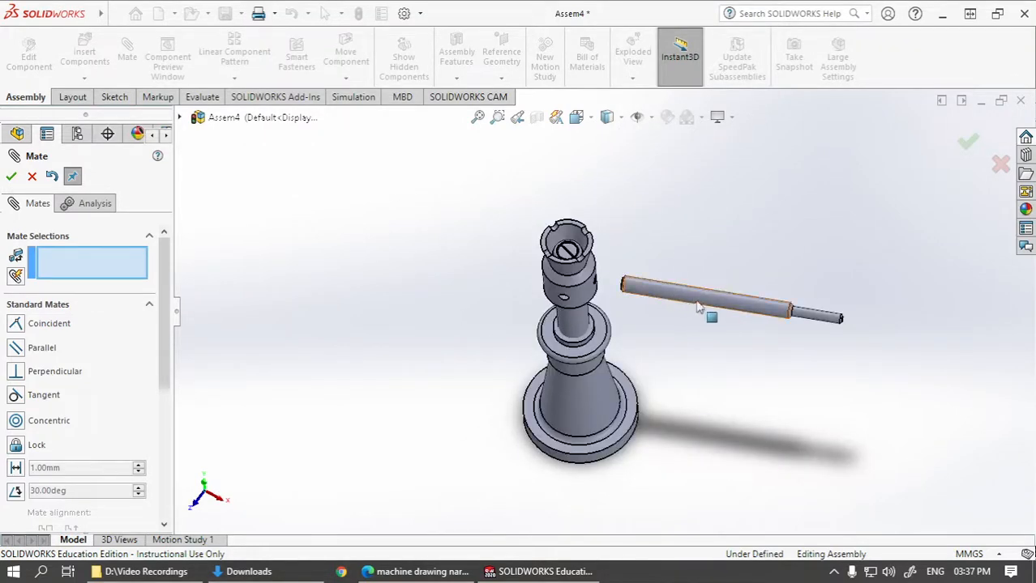
{"action": "left_click_drag", "start_coordinate": [786, 309], "coordinate": [646, 292]}
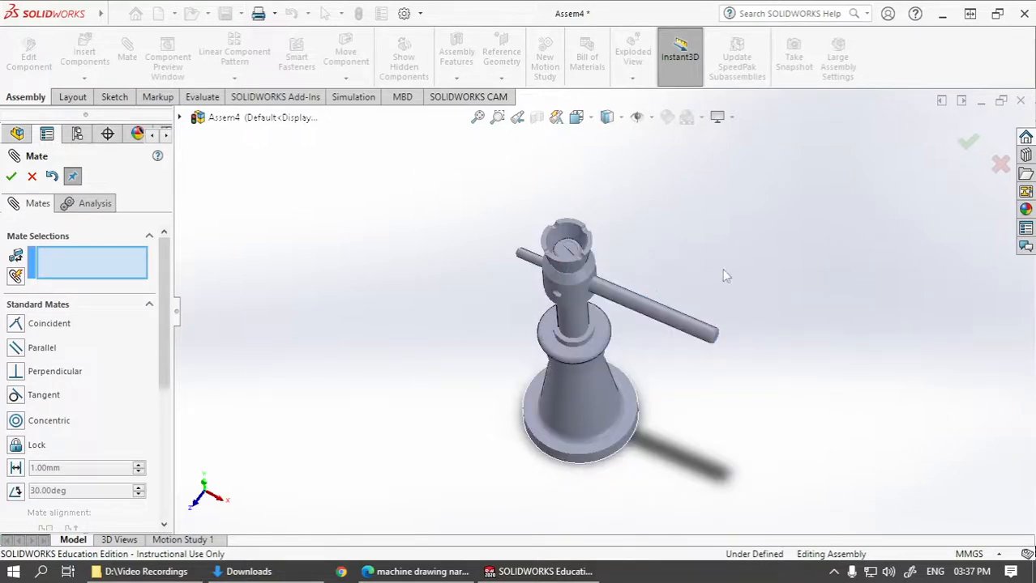
{"action": "middle_click_drag", "start_coordinate": [725, 276], "coordinate": [731, 201]}
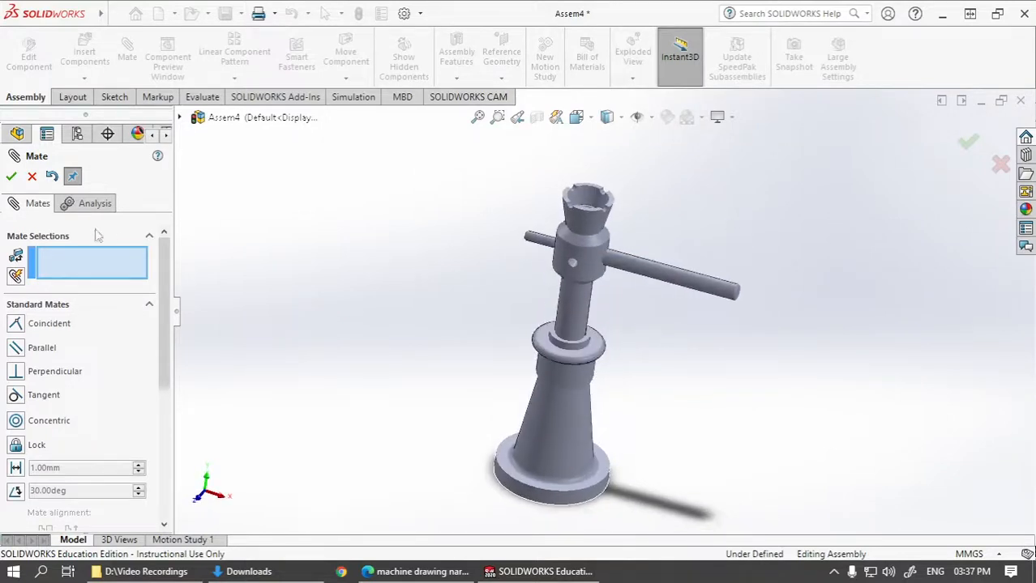
{"action": "left_click", "coordinate": [33, 177]}
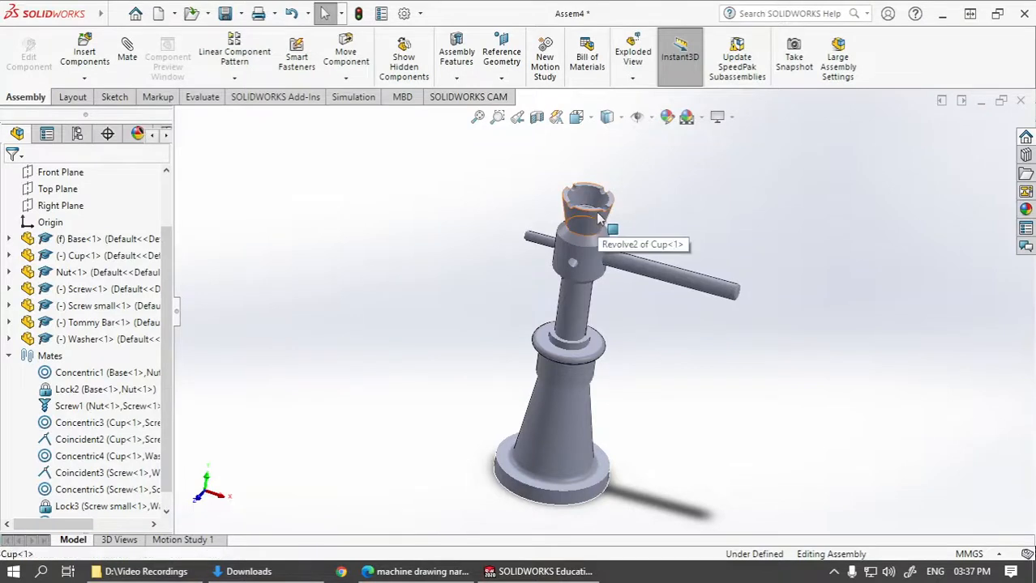
Turn the screw by its cup and move the tommy bar's thick end against the screw head.
{"action": "mouse_move", "coordinate": [598, 219]}
{"action": "left_mouse_down"}
{"action": "mouse_move", "coordinate": [595, 238]}
{"action": "mouse_move", "coordinate": [596, 227]}
{"action": "mouse_move", "coordinate": [585, 229]}
{"action": "left_mouse_up"}
{"action": "left_click", "coordinate": [665, 301]}
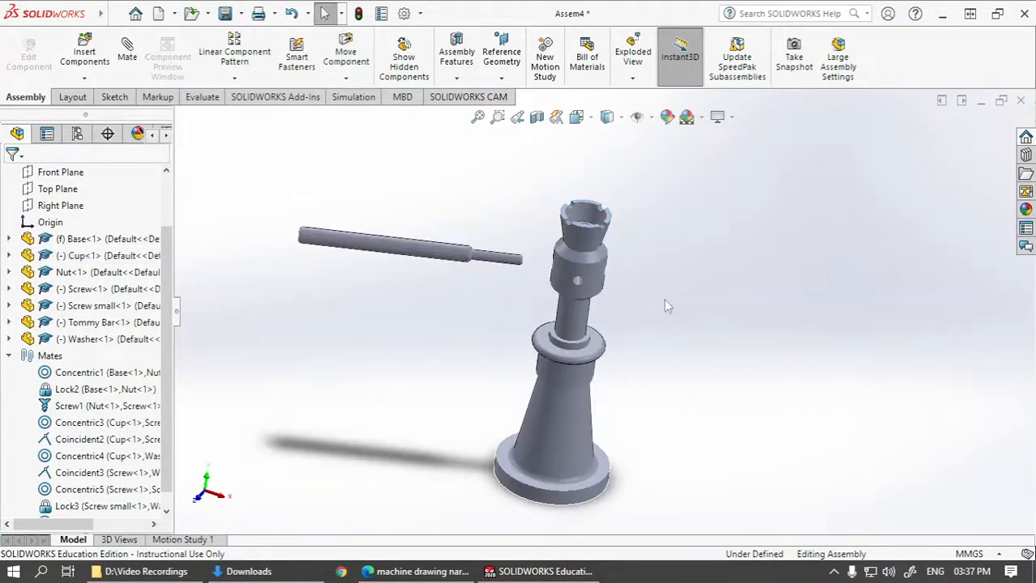
{"action": "left_click_drag", "start_coordinate": [403, 248], "coordinate": [438, 243]}
{"action": "left_click", "coordinate": [783, 289]}
{"action": "middle_click_drag", "start_coordinate": [783, 289], "coordinate": [456, 261]}
{"action": "left_click_drag", "start_coordinate": [506, 273], "coordinate": [544, 316]}
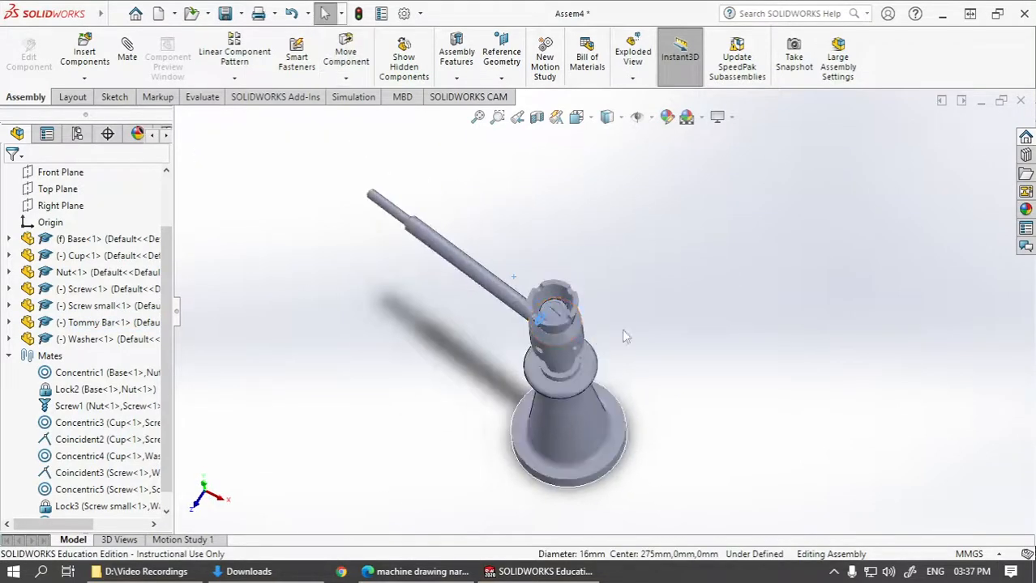
Slide the tommy bar further through the cross hole so its thick end protrudes from the screw head.
{"action": "left_click", "coordinate": [685, 327]}
{"action": "middle_click_drag", "start_coordinate": [684, 331], "coordinate": [591, 291]}
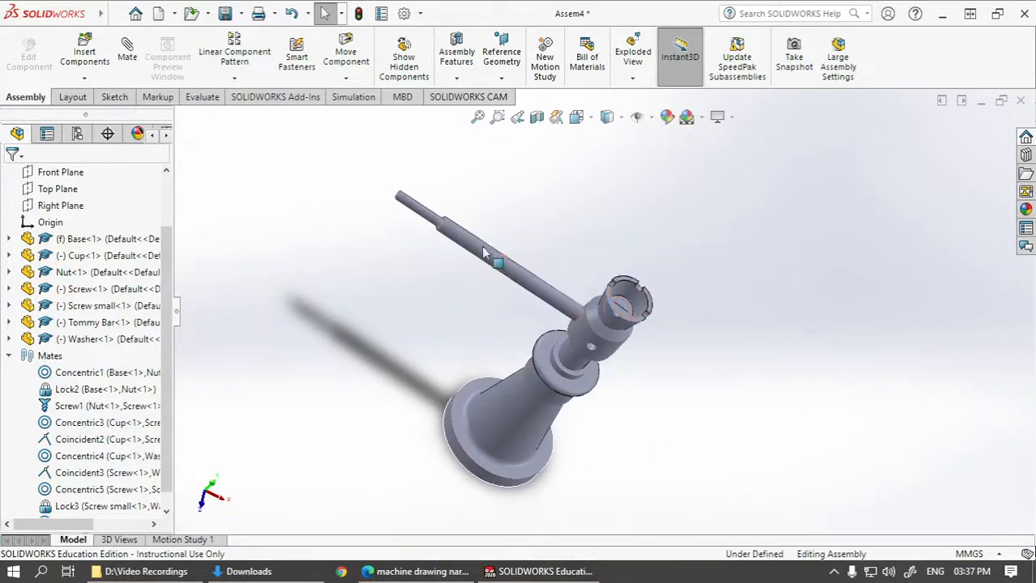
{"action": "left_click", "coordinate": [500, 269]}
{"action": "mouse_move", "coordinate": [500, 269]}
{"action": "left_mouse_down"}
{"action": "mouse_move", "coordinate": [480, 251]}
{"action": "mouse_move", "coordinate": [498, 268]}
{"action": "left_mouse_up"}
{"action": "left_click", "coordinate": [719, 287]}
{"action": "middle_click_drag", "start_coordinate": [718, 287], "coordinate": [579, 287]}
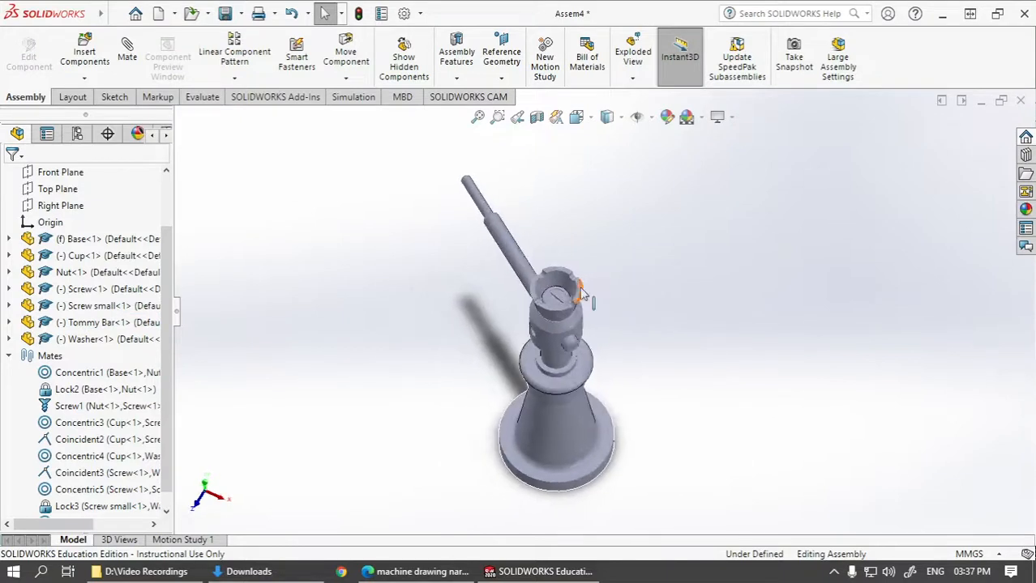
Turn the screw again by its cup so that the tommy bar swings around with it.
{"action": "left_click", "coordinate": [574, 277]}
{"action": "left_click_drag", "start_coordinate": [575, 277], "coordinate": [572, 296]}
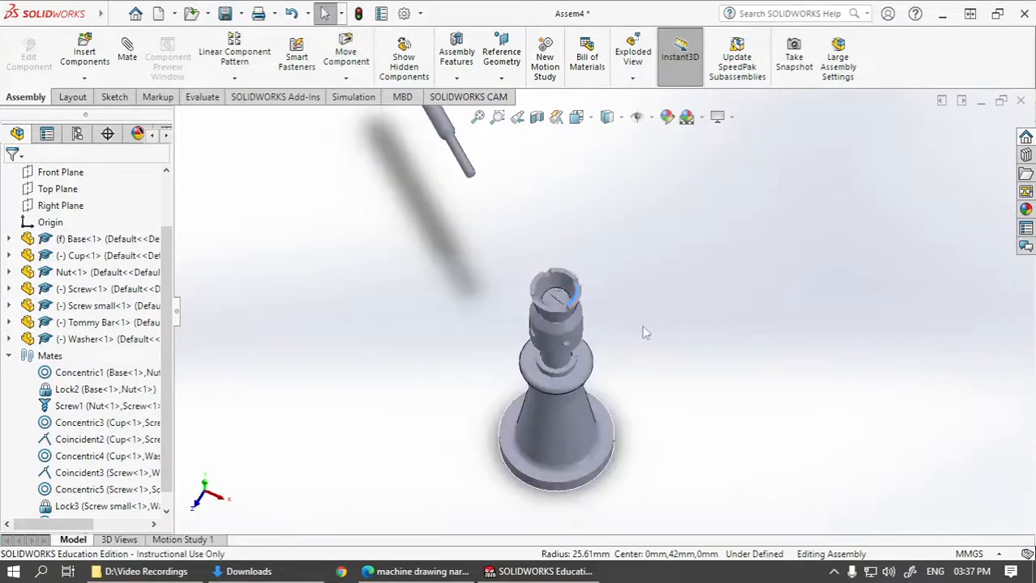
{"action": "left_click", "coordinate": [642, 324]}
{"action": "scroll", "coordinate": [629, 301], "scroll_direction": "up", "scroll_amount": 2}
{"action": "middle_click_drag", "start_coordinate": [630, 301], "coordinate": [622, 278]}
{"action": "scroll", "coordinate": [621, 278], "scroll_direction": "up", "scroll_amount": 2}
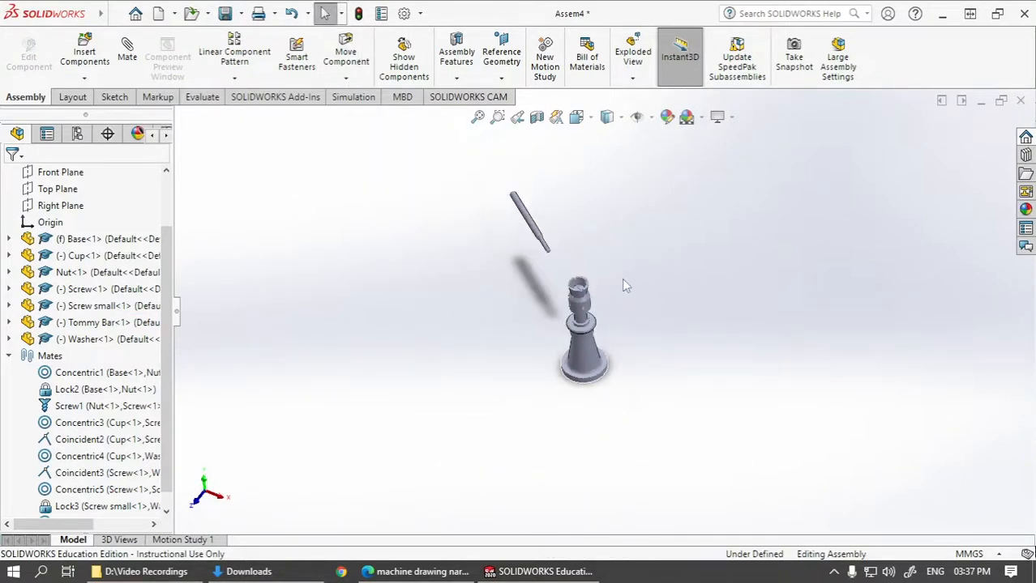
{"action": "scroll", "coordinate": [608, 321], "scroll_direction": "down", "scroll_amount": 2}
{"action": "scroll", "coordinate": [519, 198], "scroll_direction": "down", "scroll_amount": 2}
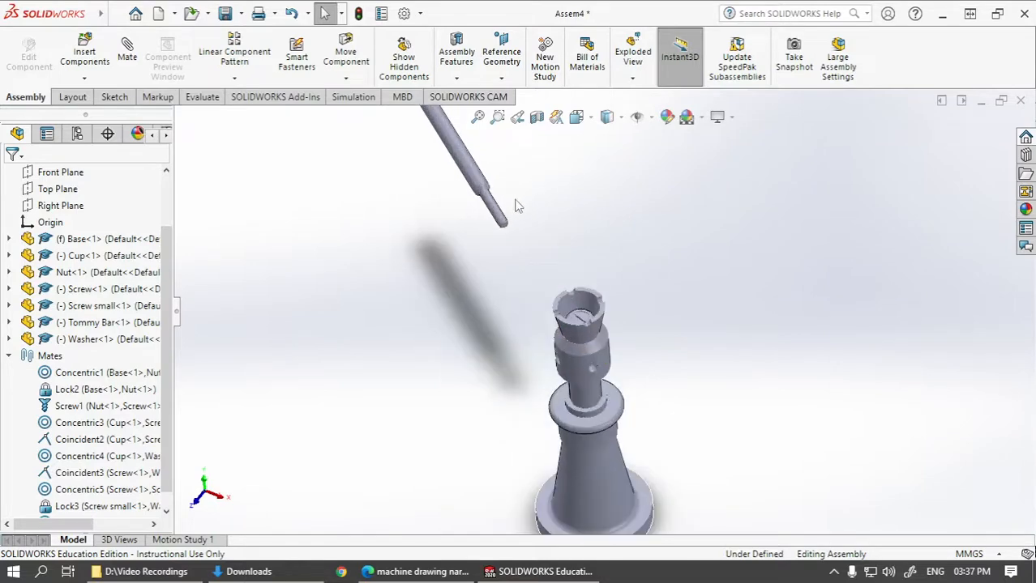
{"action": "middle_click_drag", "start_coordinate": [653, 276], "coordinate": [671, 312]}
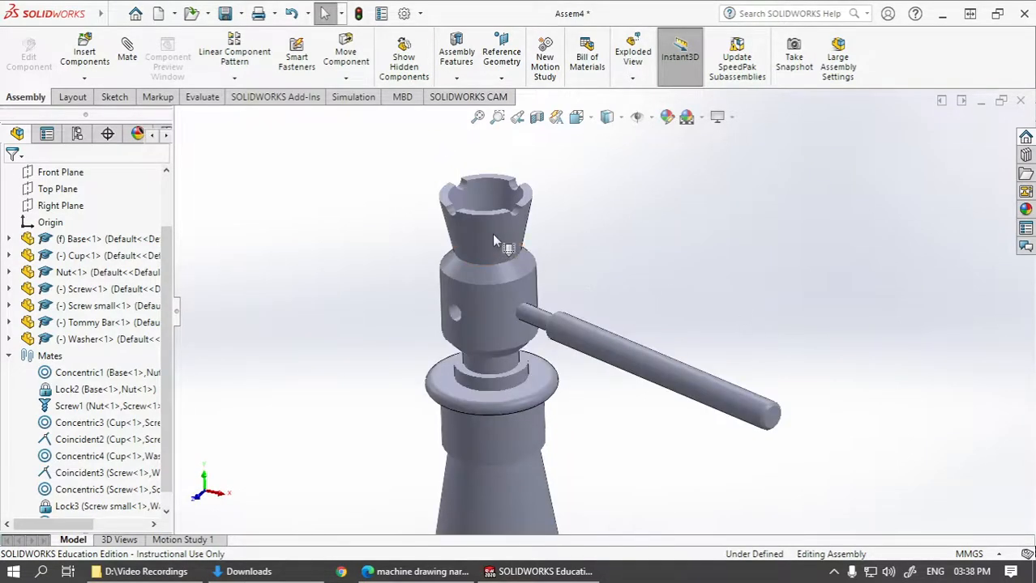
Raise the screw further out of the nut by pulling the cup upward.
{"action": "left_click_drag", "start_coordinate": [502, 234], "coordinate": [499, 193]}
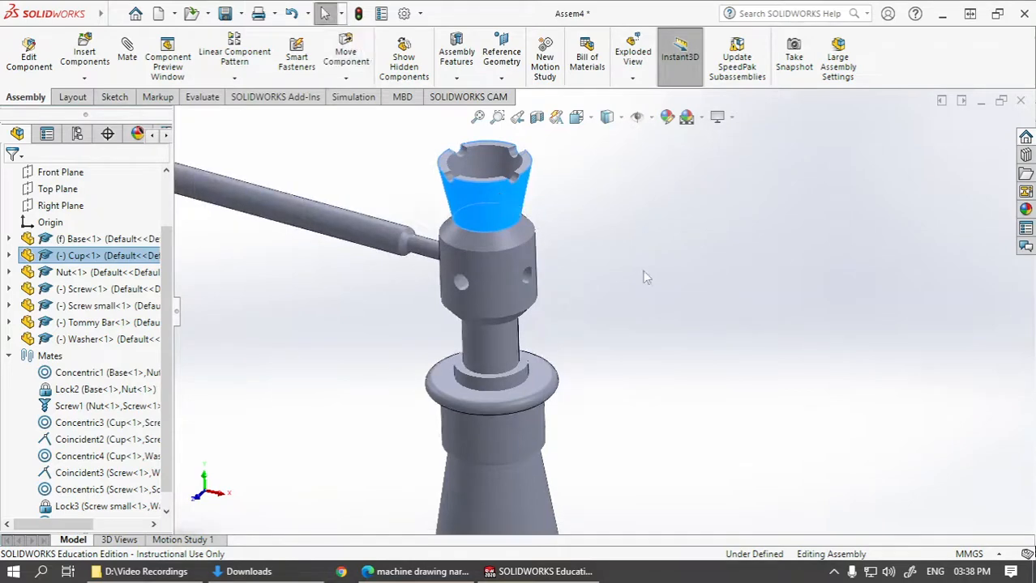
{"action": "left_click", "coordinate": [637, 359]}
{"action": "scroll", "coordinate": [637, 359], "scroll_direction": "up", "scroll_amount": 3}
{"action": "scroll", "coordinate": [589, 420], "scroll_direction": "down", "scroll_amount": 1}
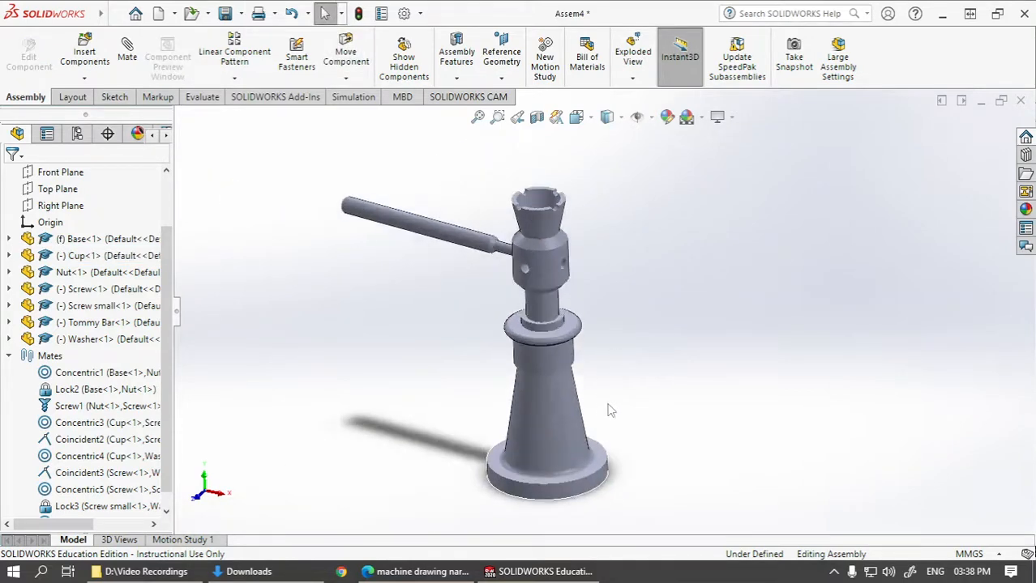
Rebuild and save the assembly as "Assembly Screw Jack" in the Screw Jack folder.
{"action": "mouse_move", "coordinate": [96, 14]}
{"action": "left_click", "coordinate": [140, 13]}
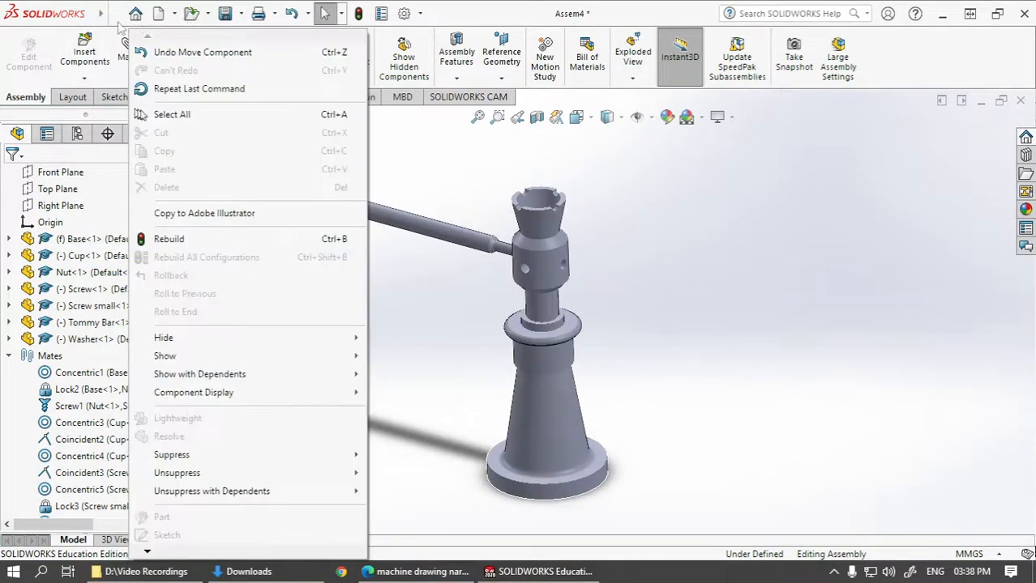
{"action": "left_click", "coordinate": [725, 241]}
{"action": "key", "text": "ctrl+s"}
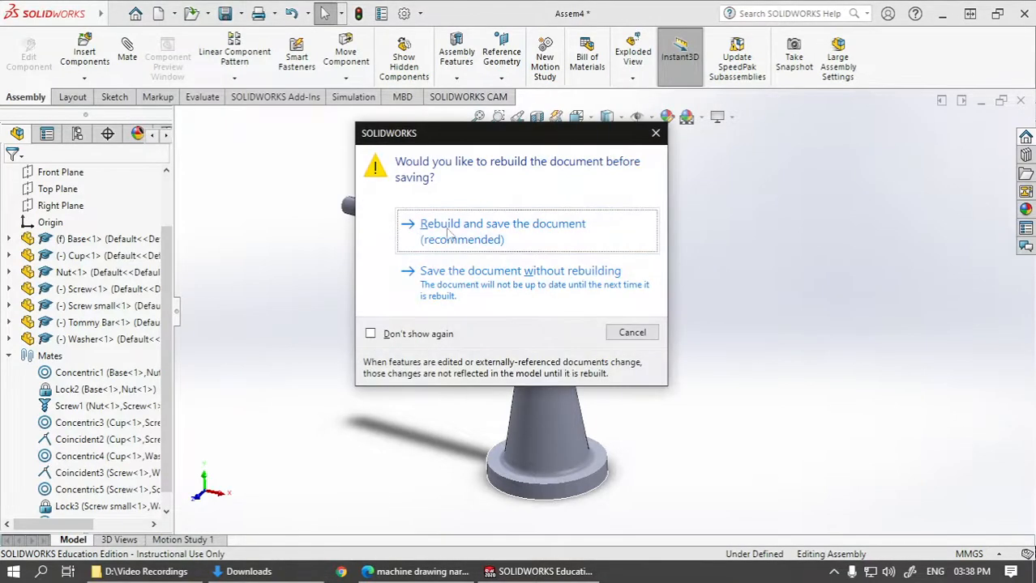
{"action": "left_click", "coordinate": [480, 234]}
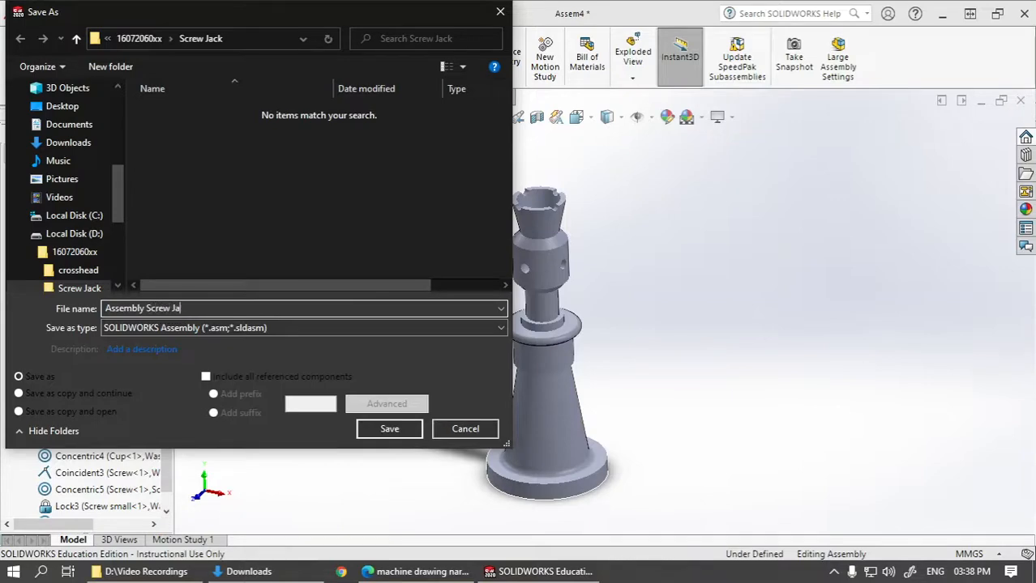
{"action": "key", "text": "Return"}
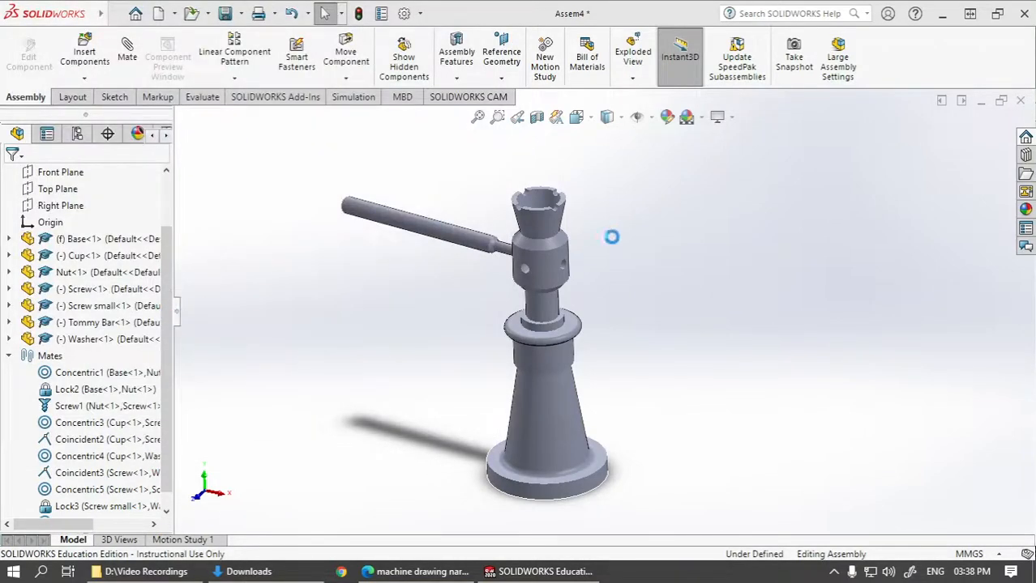